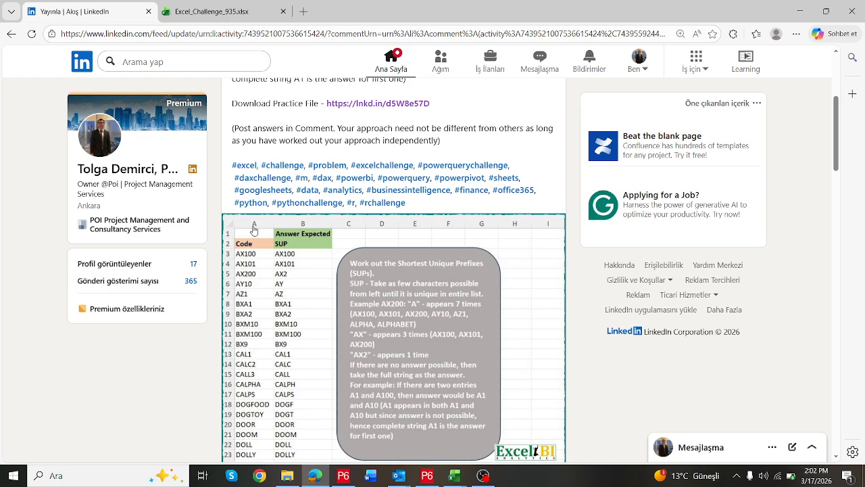
Step: Read the Excel Challenge 935 post, examining the Shortest Unique Prefix rules, the AX200 example and the expected answer table
{"action": "scroll", "coordinate": [263, 241], "scroll_direction": "down", "scroll_amount": 1}
{"action": "scroll", "coordinate": [266, 240], "scroll_direction": "down", "scroll_amount": 1}
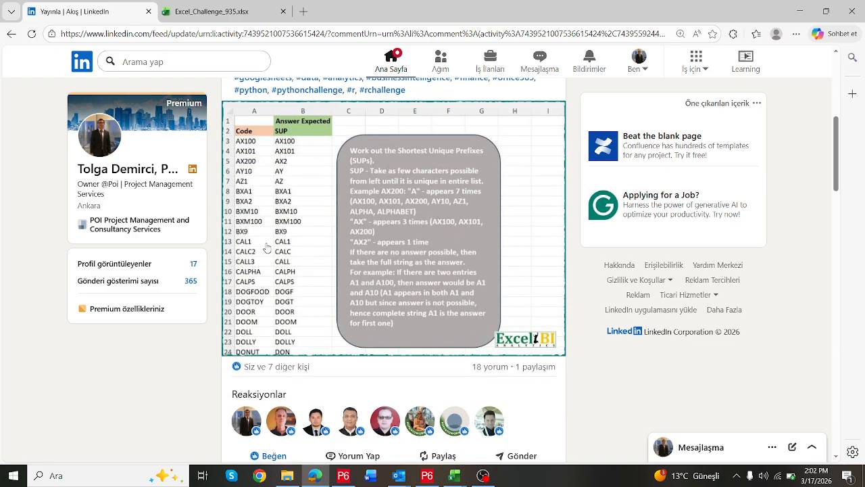
{"action": "scroll", "coordinate": [264, 259], "scroll_direction": "up", "scroll_amount": 3}
{"action": "scroll", "coordinate": [264, 259], "scroll_direction": "up", "scroll_amount": 2}
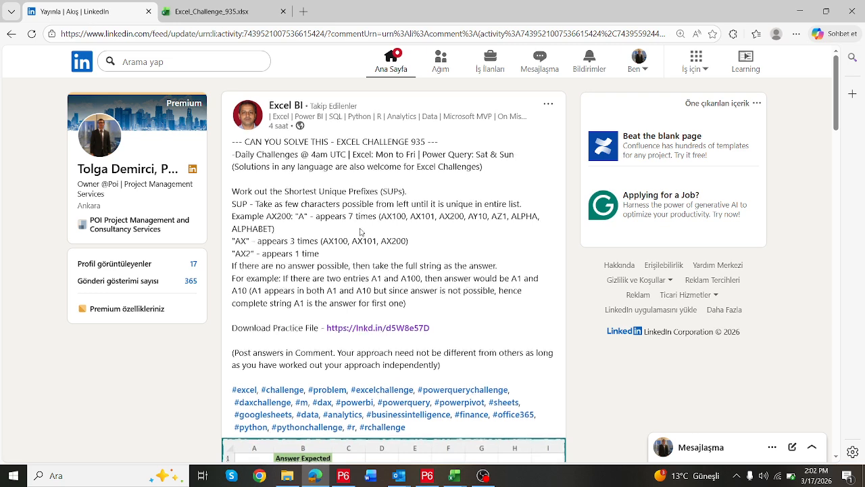
{"action": "scroll", "coordinate": [358, 234], "scroll_direction": "down", "scroll_amount": 4}
{"action": "scroll", "coordinate": [307, 229], "scroll_direction": "up", "scroll_amount": 4}
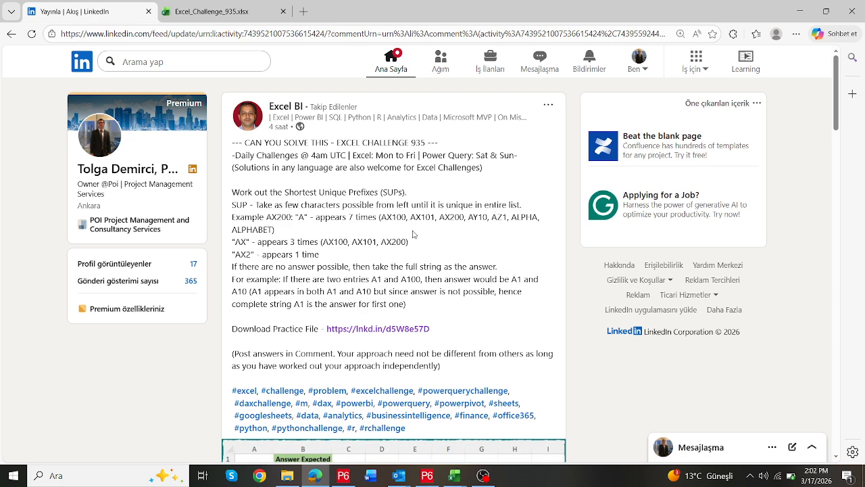
{"action": "scroll", "coordinate": [300, 229], "scroll_direction": "down", "scroll_amount": 2}
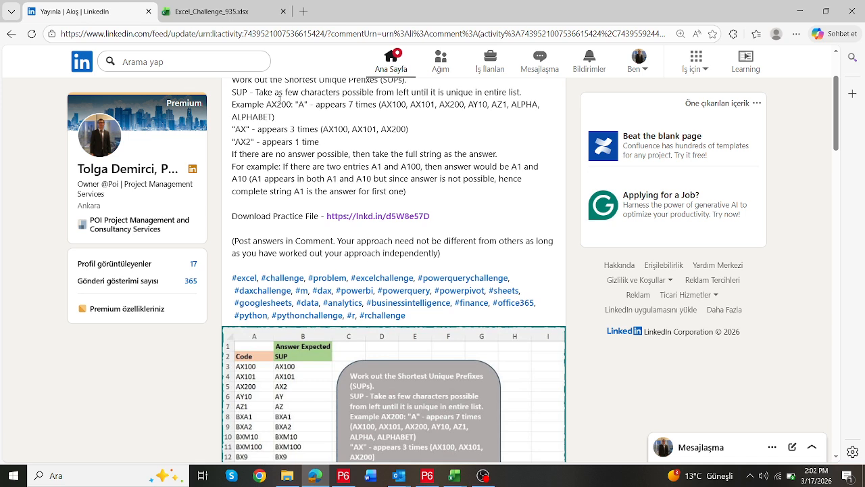
{"action": "left_click_drag", "start_coordinate": [271, 106], "coordinate": [267, 106]}
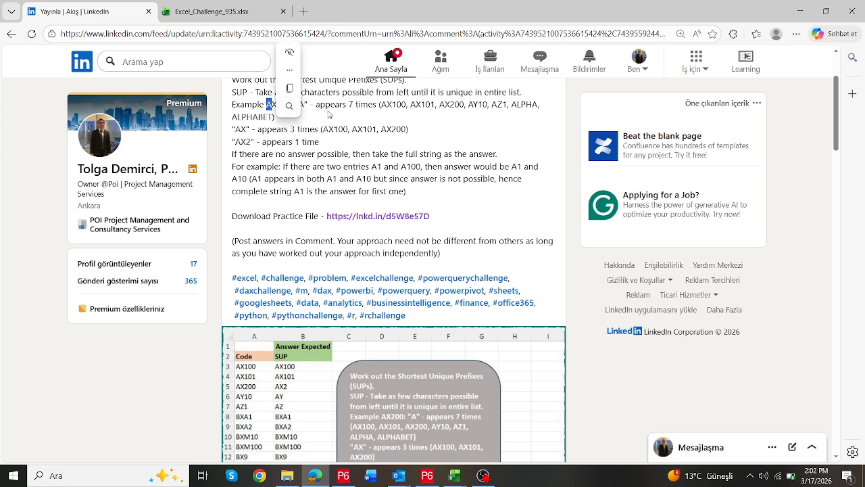
{"action": "left_click", "coordinate": [381, 113]}
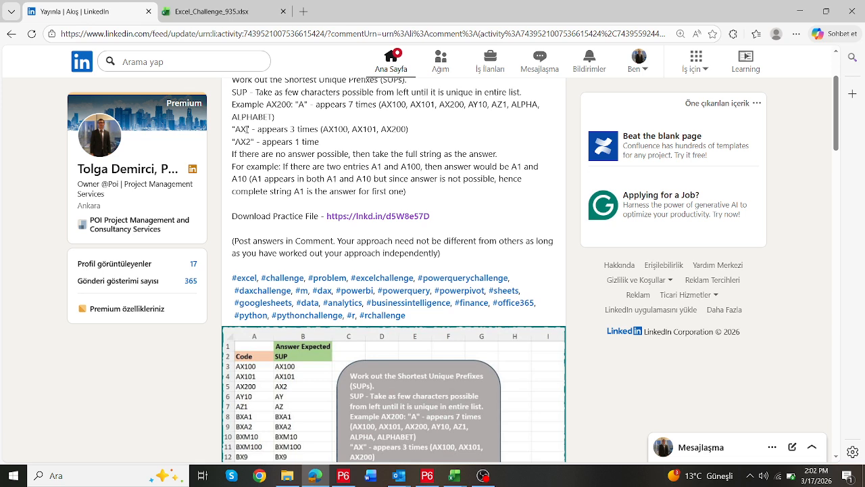
{"action": "left_click_drag", "start_coordinate": [247, 129], "coordinate": [235, 128]}
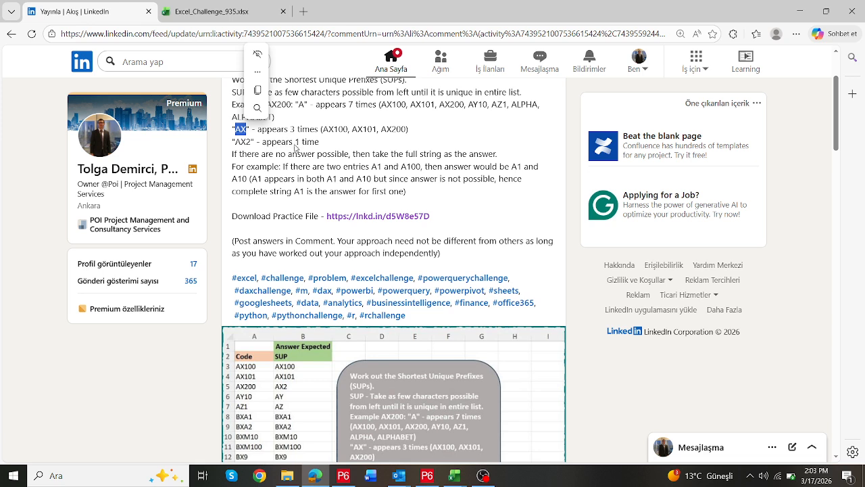
{"action": "left_click", "coordinate": [283, 167]}
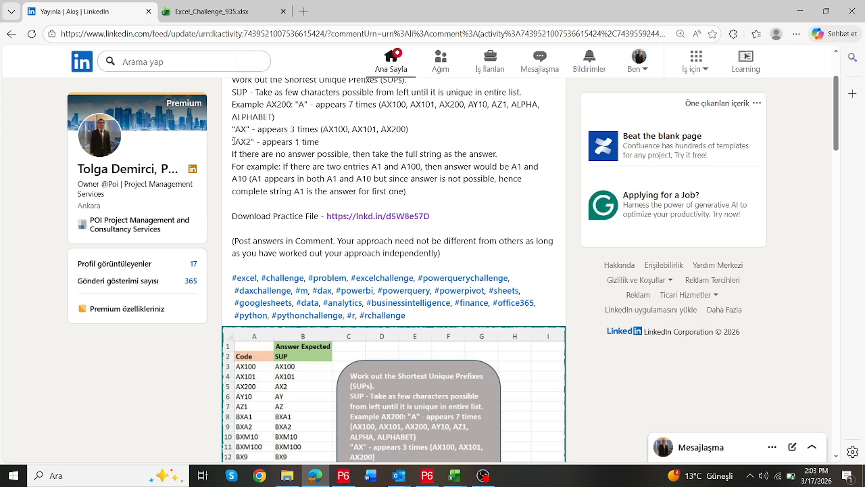
{"action": "left_click_drag", "start_coordinate": [233, 141], "coordinate": [322, 143]}
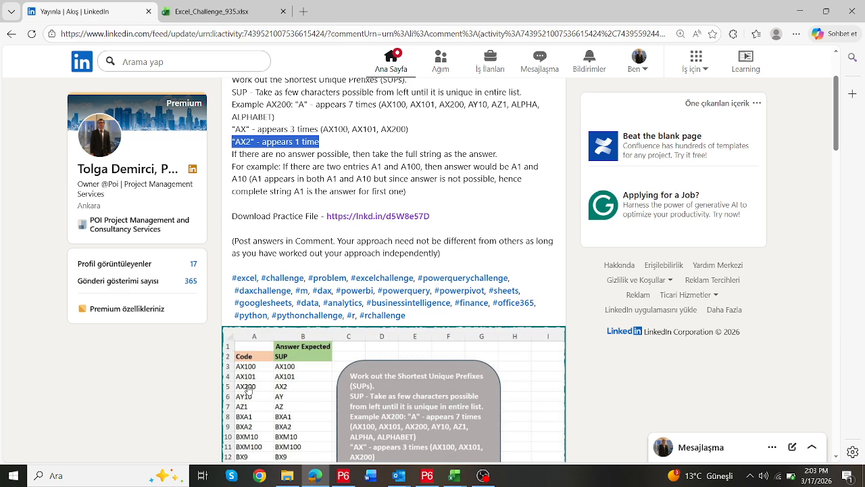
Step: Switch to the Book1 workbook in Excel and select the first code in A3
{"action": "left_click", "coordinate": [454, 476]}
{"action": "left_click", "coordinate": [520, 433]}
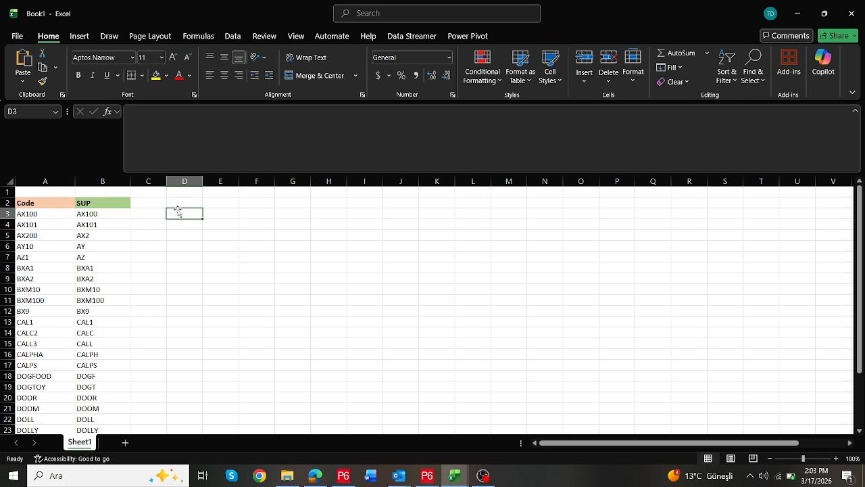
{"action": "left_click", "coordinate": [44, 214]}
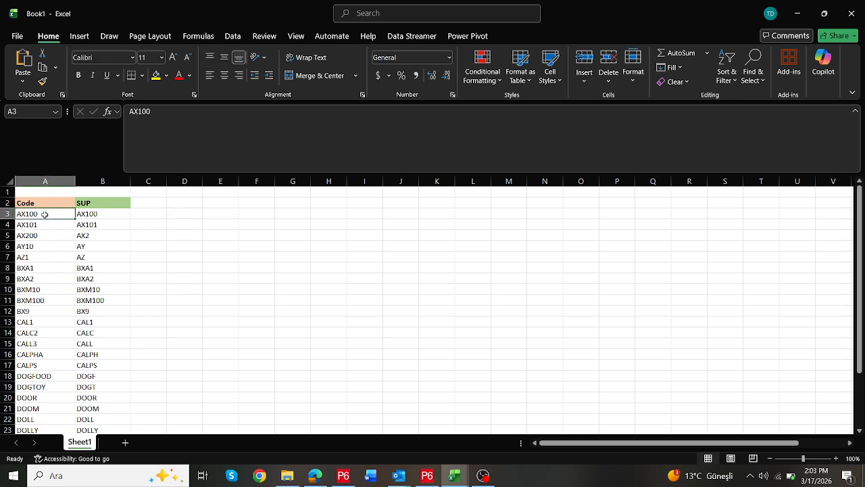
Step: List the successive prefixes of the first code, A, AX, AX1, AX10 and AX100, down cells C3 to C7
{"action": "left_click", "coordinate": [151, 218]}
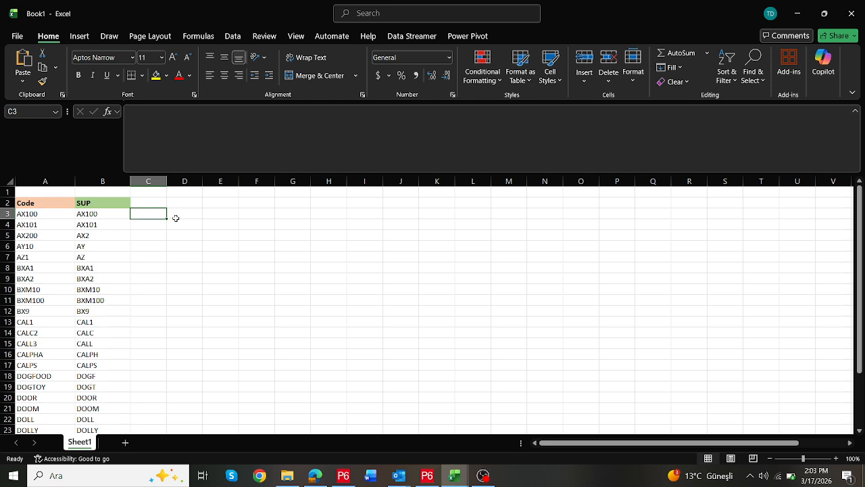
{"action": "type", "text": "a"}
{"action": "key", "text": "BackSpace"}
{"action": "type", "text": "A"}
{"action": "key", "text": "Return"}
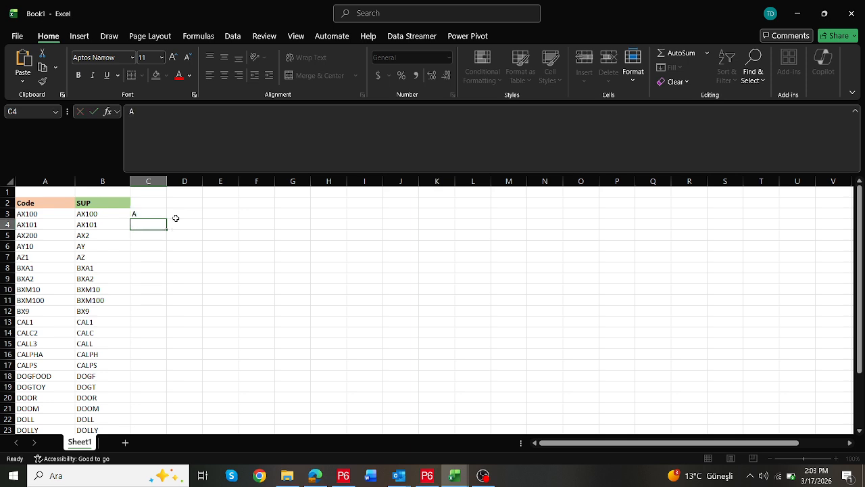
{"action": "type", "text": "AX"}
{"action": "key", "text": "Return"}
{"action": "type", "text": "AX1"}
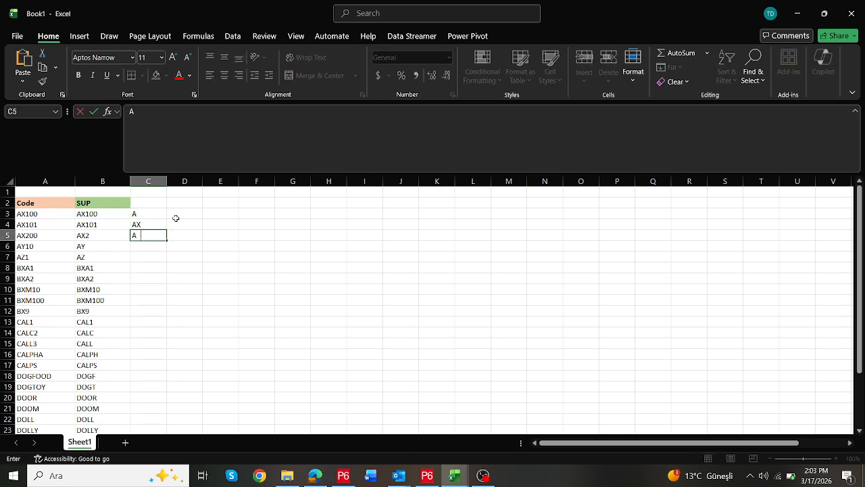
{"action": "key", "text": "Return"}
{"action": "type", "text": "AX10"}
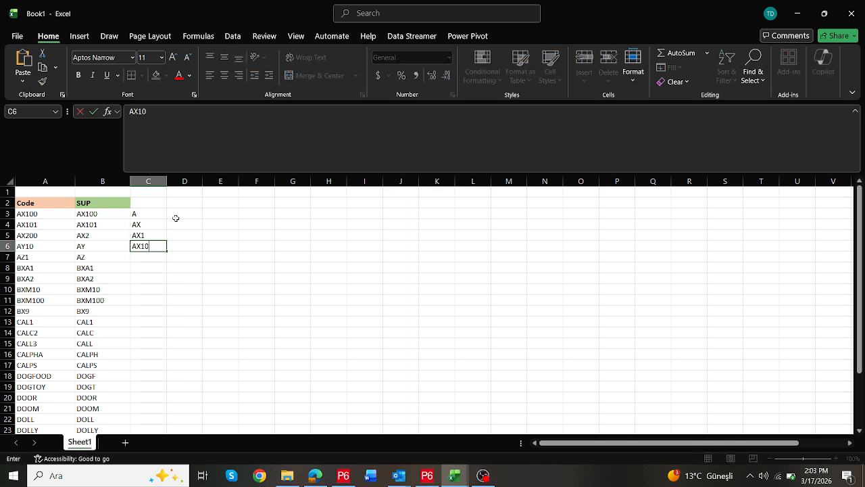
{"action": "key", "text": "Return"}
{"action": "type", "text": "AX100"}
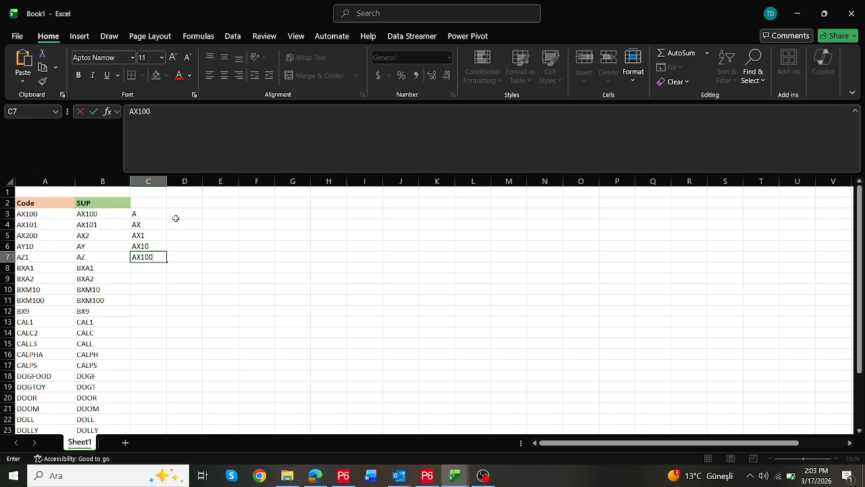
{"action": "key", "text": "Return"}
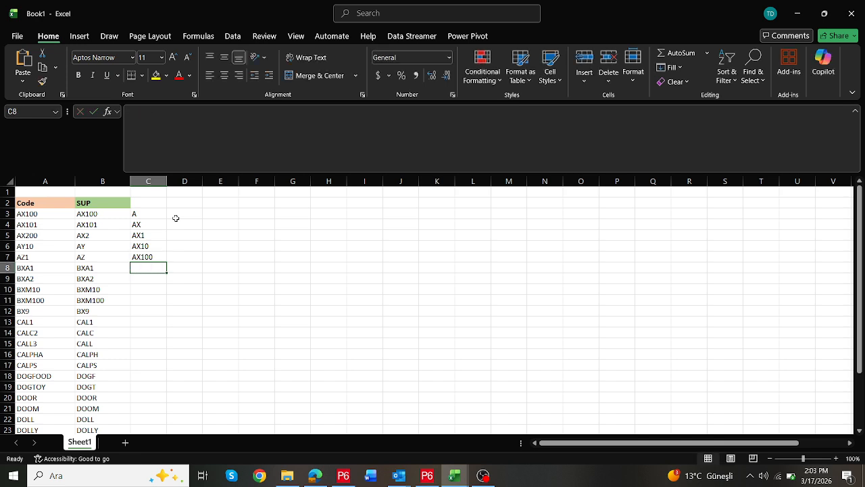
{"action": "left_click_drag", "start_coordinate": [160, 211], "coordinate": [154, 260]}
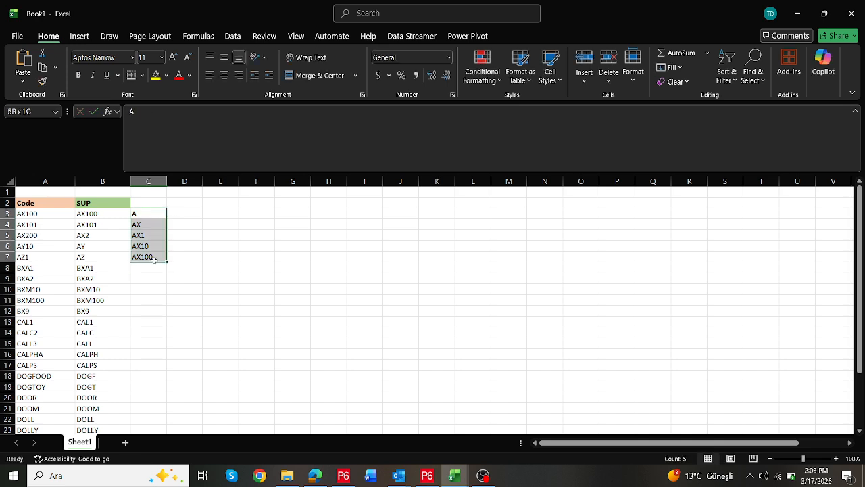
{"action": "left_click", "coordinate": [38, 214]}
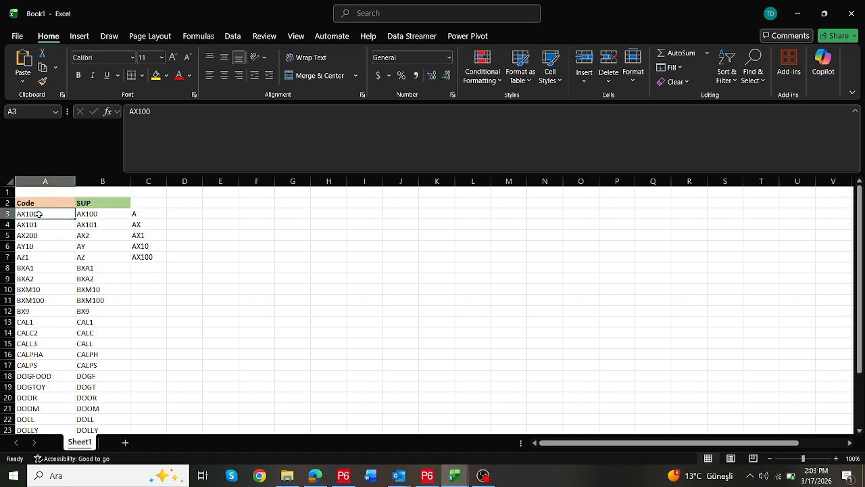
{"action": "left_click_drag", "start_coordinate": [147, 215], "coordinate": [150, 259]}
{"action": "left_click", "coordinate": [151, 225]}
{"action": "left_click_drag", "start_coordinate": [150, 213], "coordinate": [148, 257]}
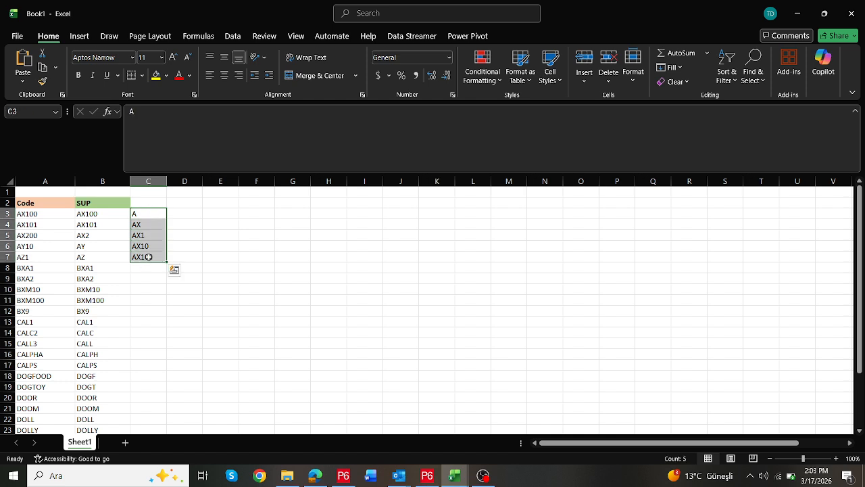
Step: Enter the formula =LEN(A3) in cell E3 to get the character length of the first code
{"action": "left_click", "coordinate": [222, 213]}
{"action": "type", "text": "="}
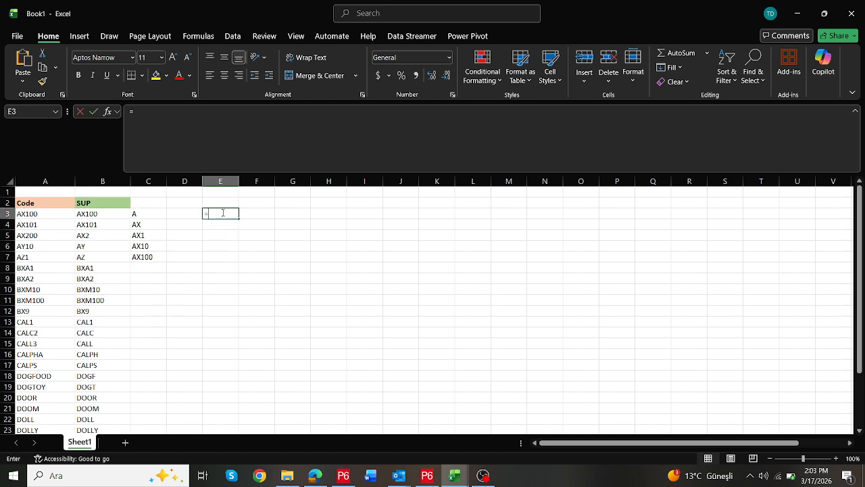
{"action": "type", "text": "LE"}
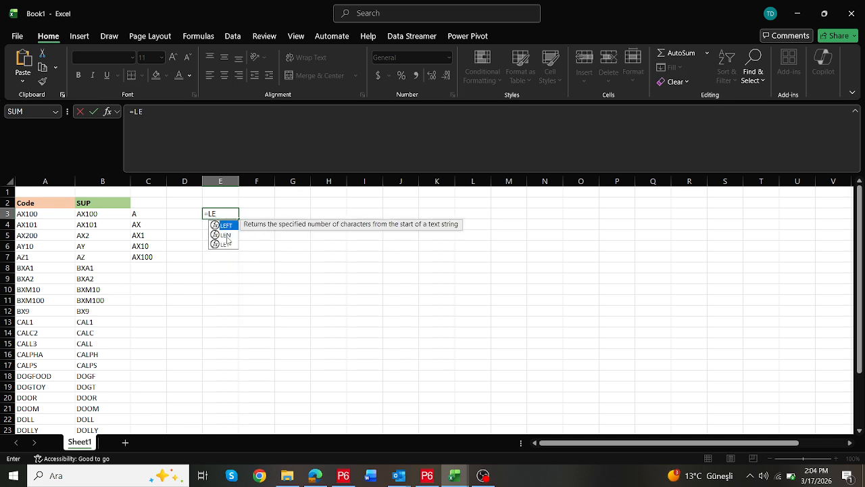
{"action": "double_click", "coordinate": [225, 236]}
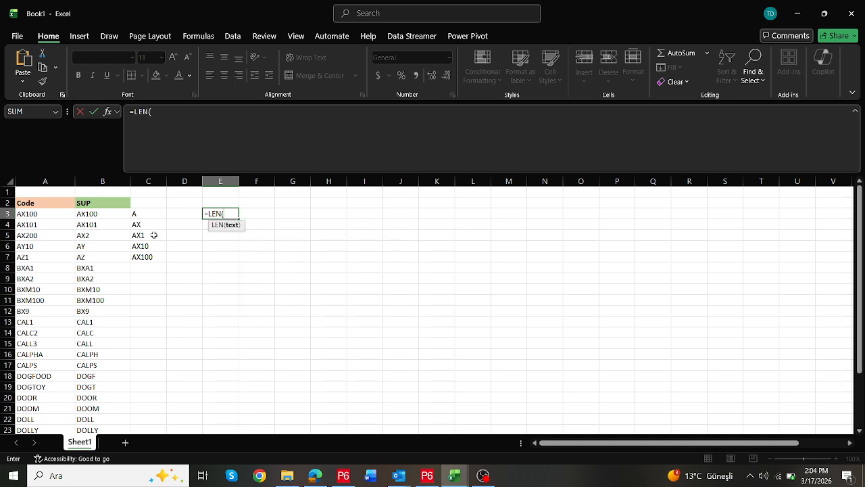
{"action": "left_click", "coordinate": [46, 213]}
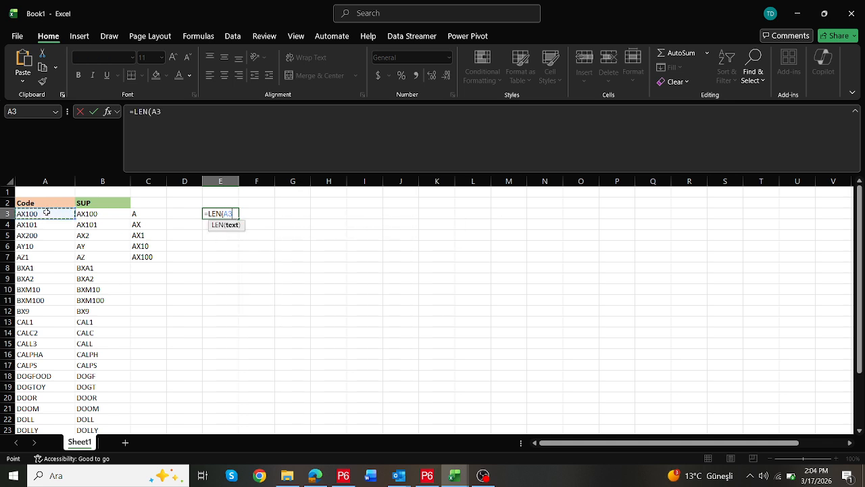
{"action": "key", "text": "Return"}
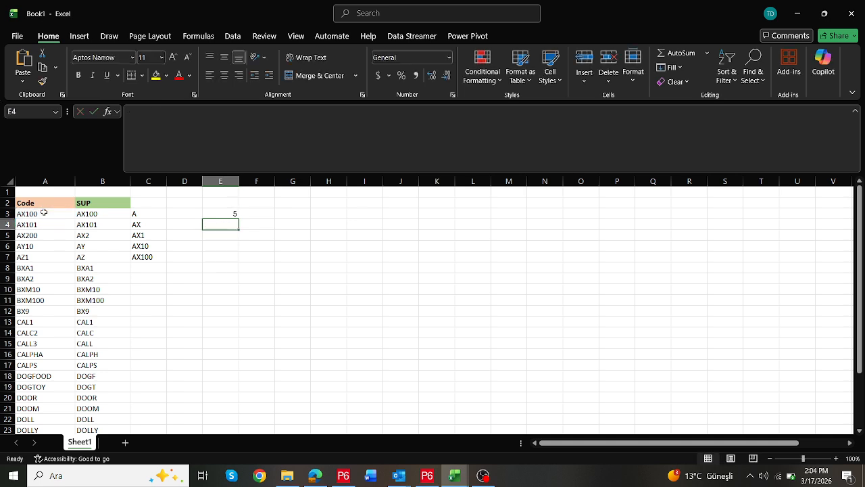
Step: Wrap the length formula in E3 with SEQUENCE so it reads =SEQUENCE(LEN(A3))
{"action": "key", "text": "Up"}
{"action": "left_click", "coordinate": [132, 111]}
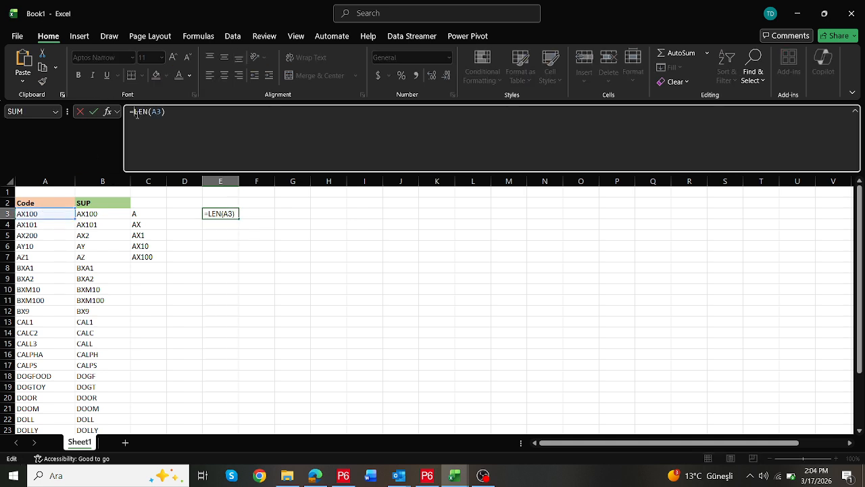
{"action": "type", "text": "SE"}
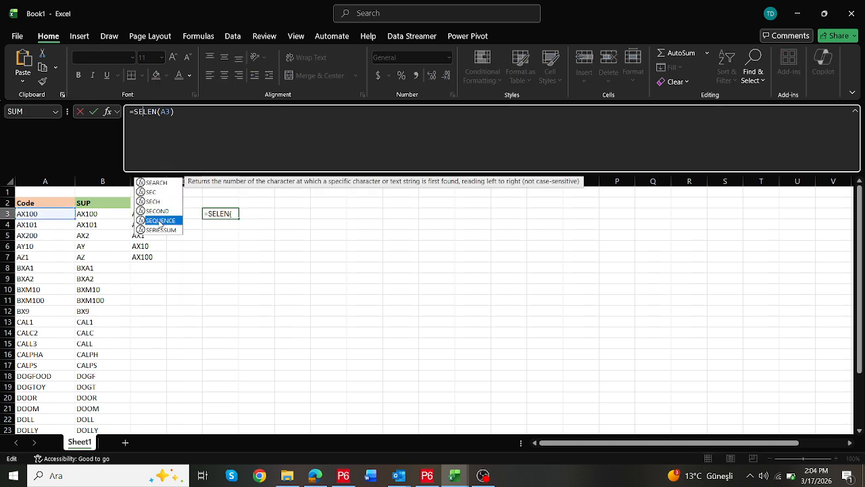
{"action": "double_click", "coordinate": [160, 220]}
{"action": "type", "text": ")"}
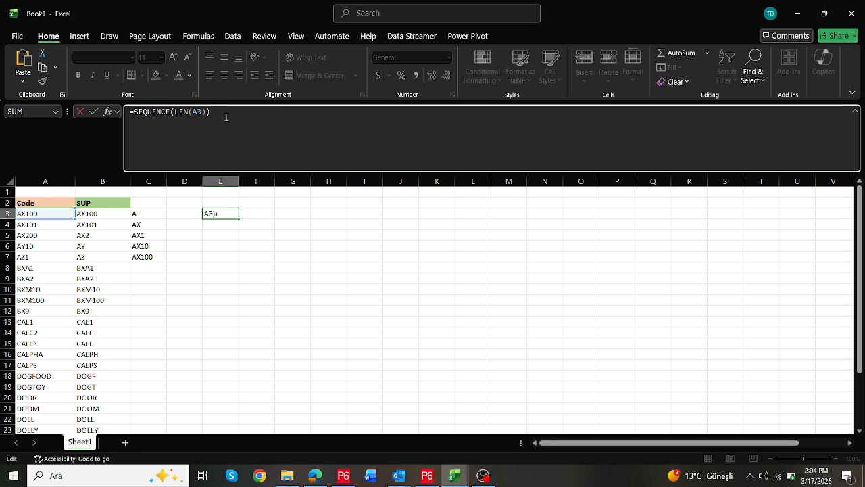
{"action": "key", "text": "Return"}
{"action": "key", "text": "Up"}
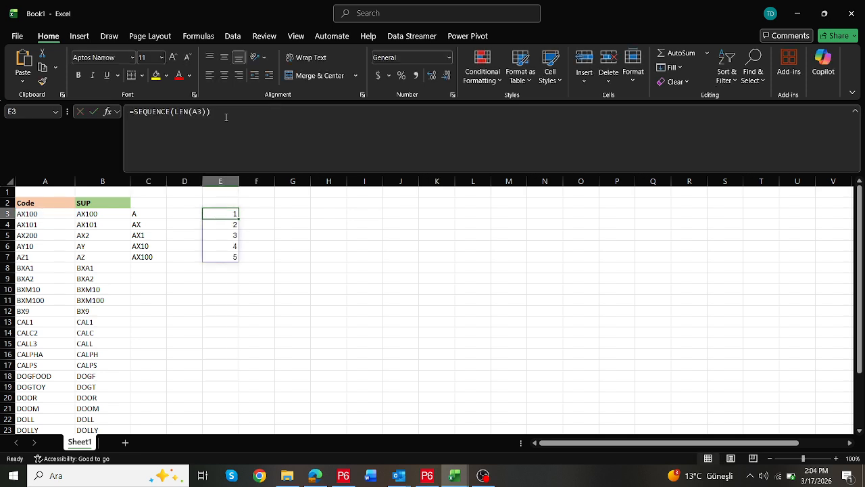
Step: Enter the formula =LEFT(A3,E3) in cell G3 to extract the first prefix of the code
{"action": "key", "text": "Right"}
{"action": "key", "text": "Right"}
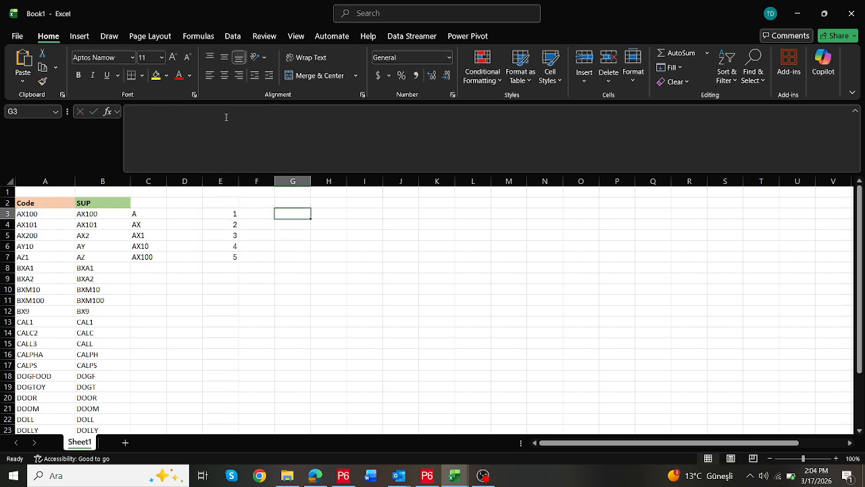
{"action": "type", "text": "="}
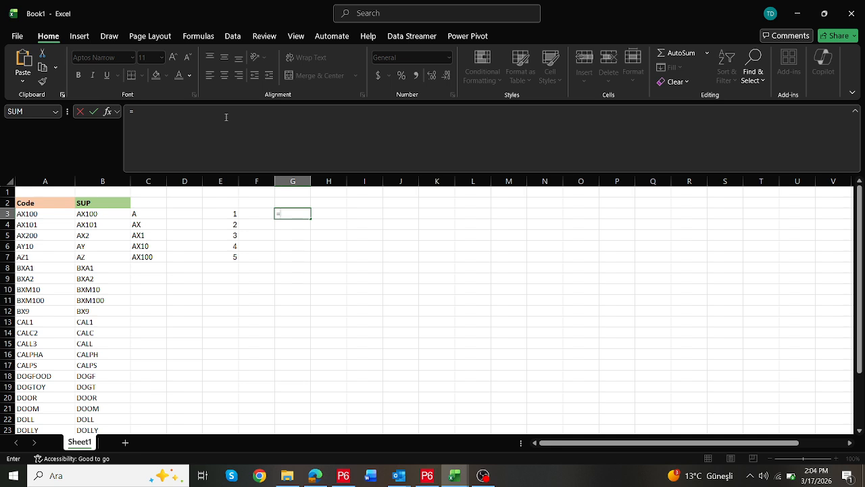
{"action": "type", "text": "LEF"}
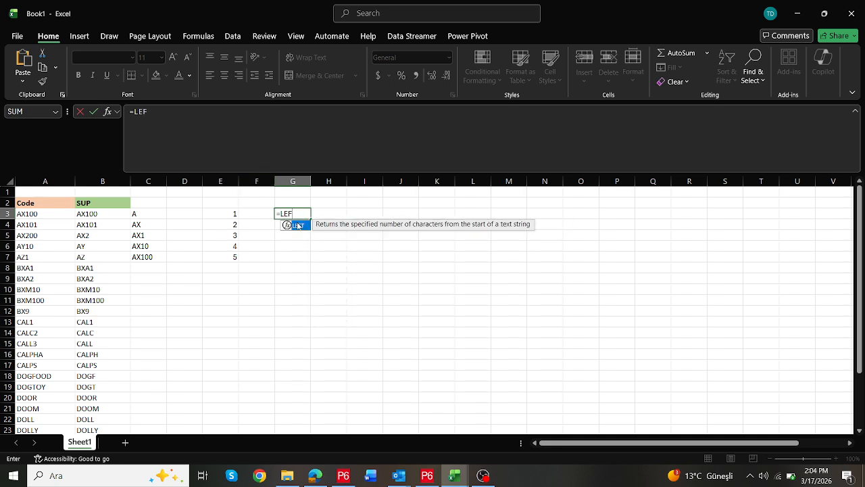
{"action": "double_click", "coordinate": [299, 226]}
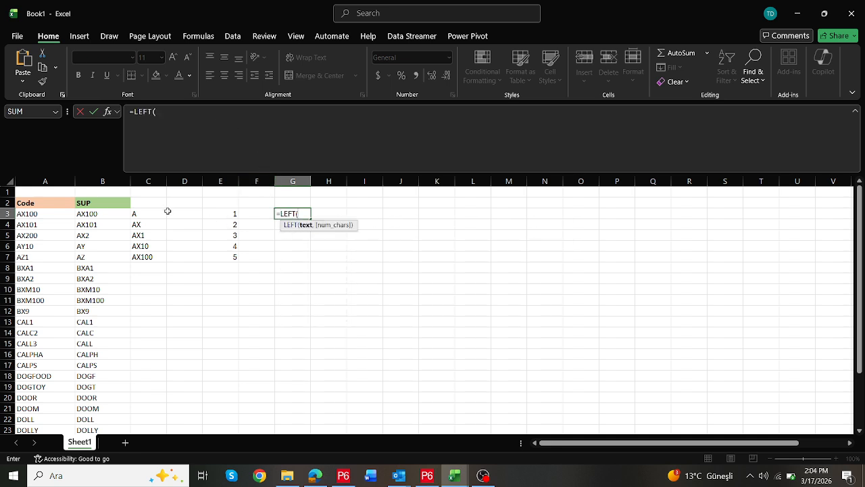
{"action": "left_click", "coordinate": [38, 214]}
{"action": "type", "text": ","}
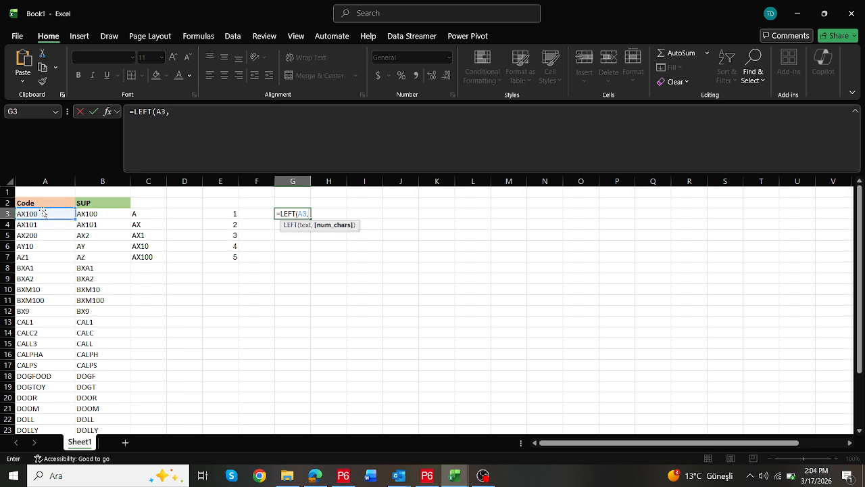
{"action": "left_click", "coordinate": [234, 213]}
{"action": "type", "text": ")"}
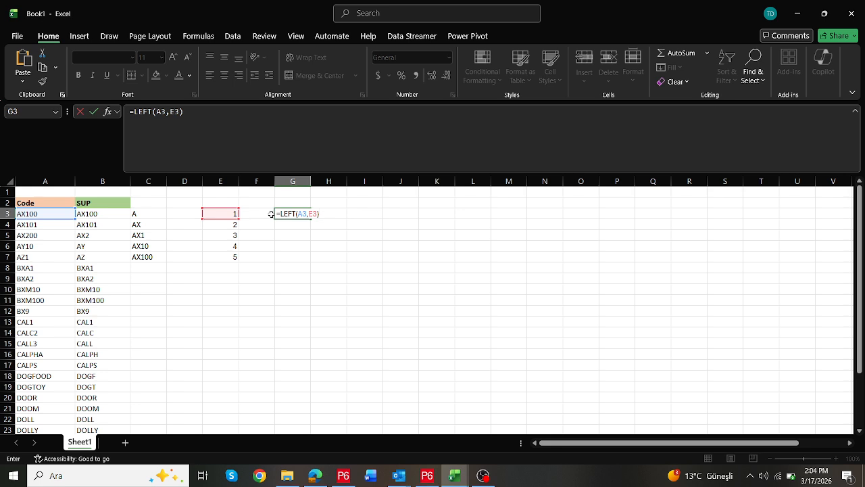
{"action": "key", "text": "ctrl+Return"}
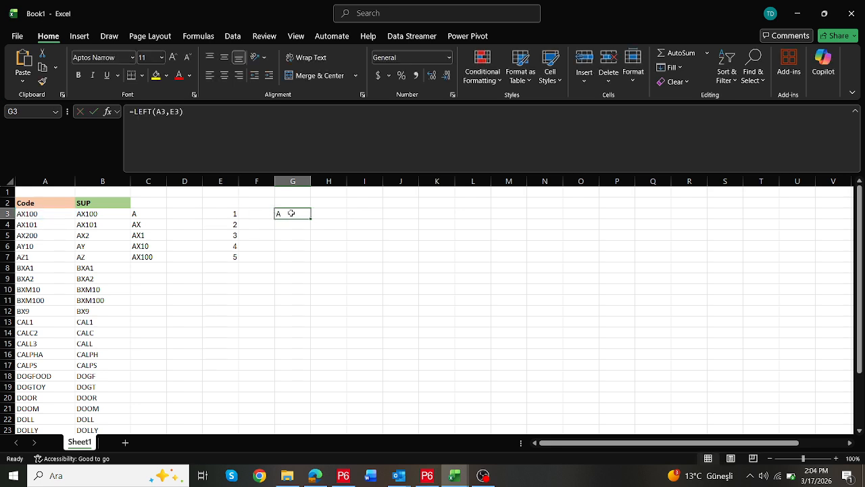
Step: Extend the character-count reference in G3's LEFT formula to E3:E4, and on to the full spilled range as =LEFT(A3,E3#)
{"action": "double_click", "coordinate": [292, 213]}
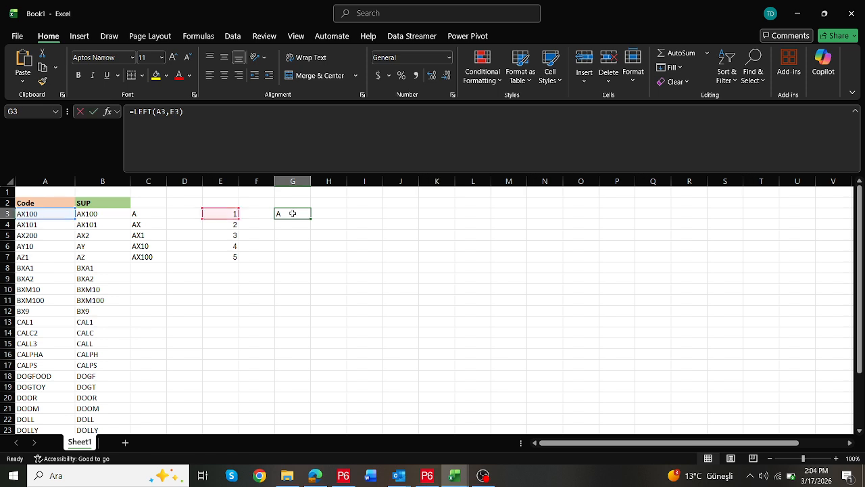
{"action": "left_click_drag", "start_coordinate": [237, 217], "coordinate": [236, 227]}
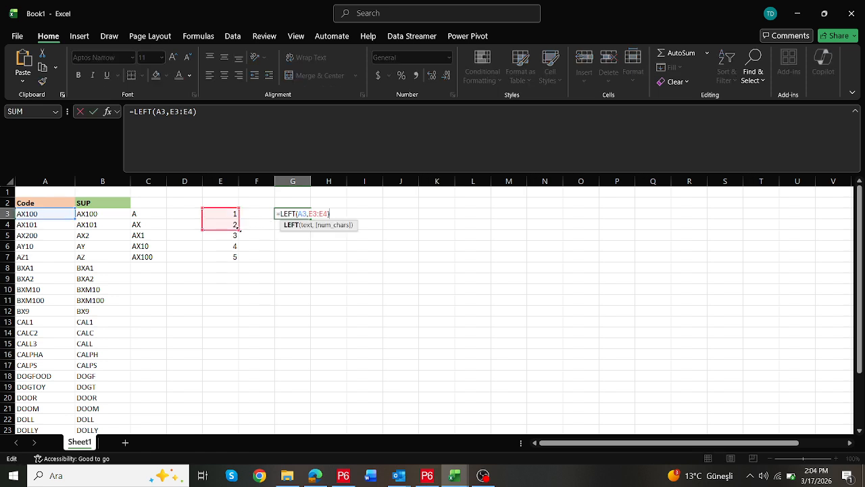
{"action": "key", "text": "Return"}
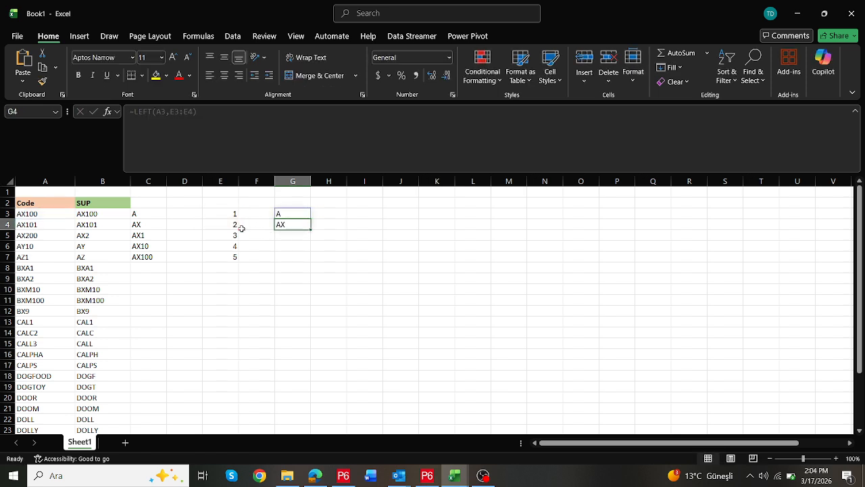
{"action": "double_click", "coordinate": [291, 213]}
{"action": "left_click_drag", "start_coordinate": [230, 231], "coordinate": [242, 261]}
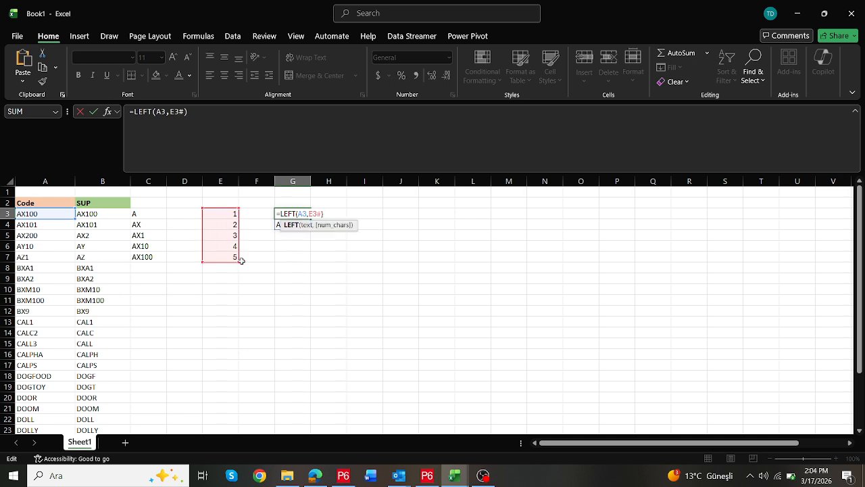
{"action": "key", "text": "Return"}
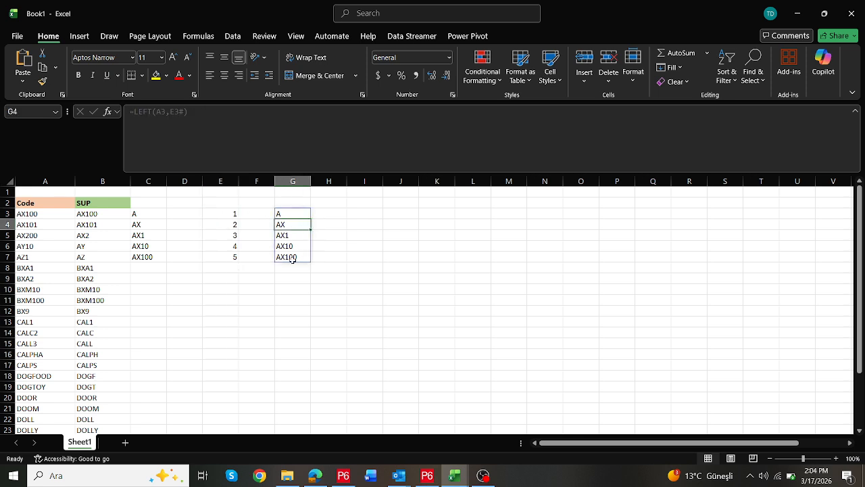
{"action": "left_click_drag", "start_coordinate": [291, 257], "coordinate": [283, 210]}
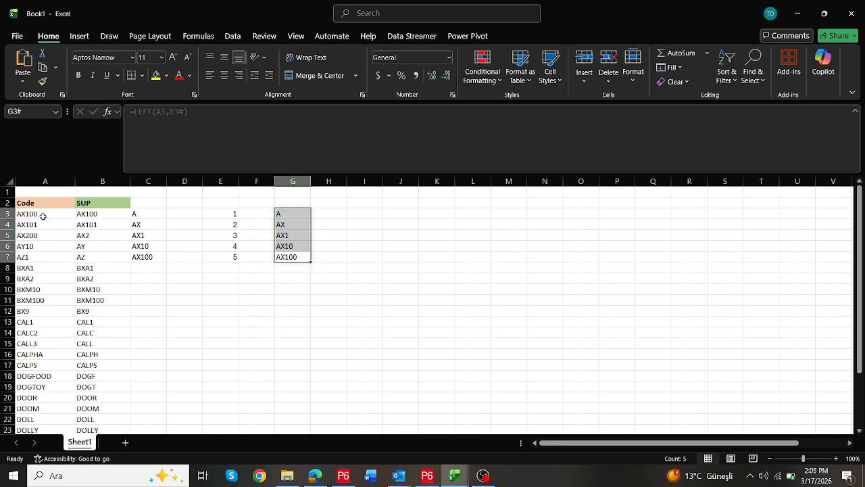
Step: Replace E3# in G3's formula with the expression copied from E3, giving =LEFT(A3,SEQUENCE(LEN(A3)))
{"action": "left_click", "coordinate": [223, 214]}
{"action": "left_click_drag", "start_coordinate": [211, 111], "coordinate": [133, 111]}
{"action": "key", "text": "ctrl+c"}
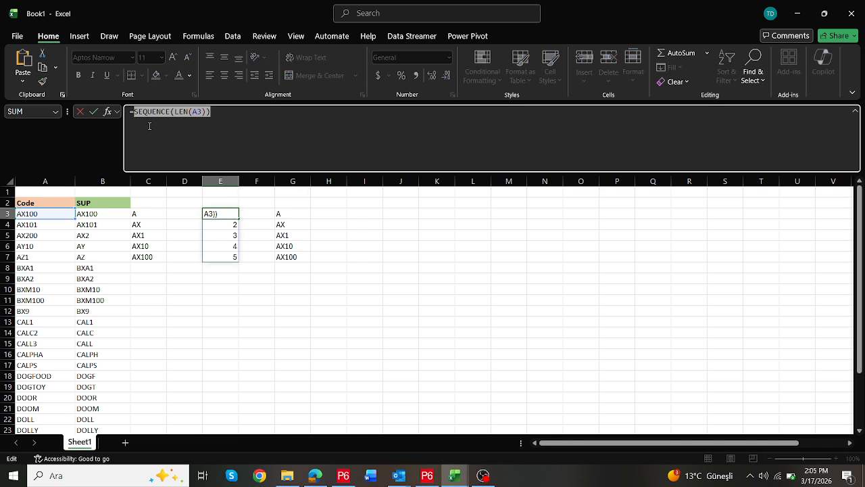
{"action": "key", "text": "Escape"}
{"action": "left_click", "coordinate": [293, 212]}
{"action": "left_click", "coordinate": [201, 117]}
{"action": "key", "text": "Left"}
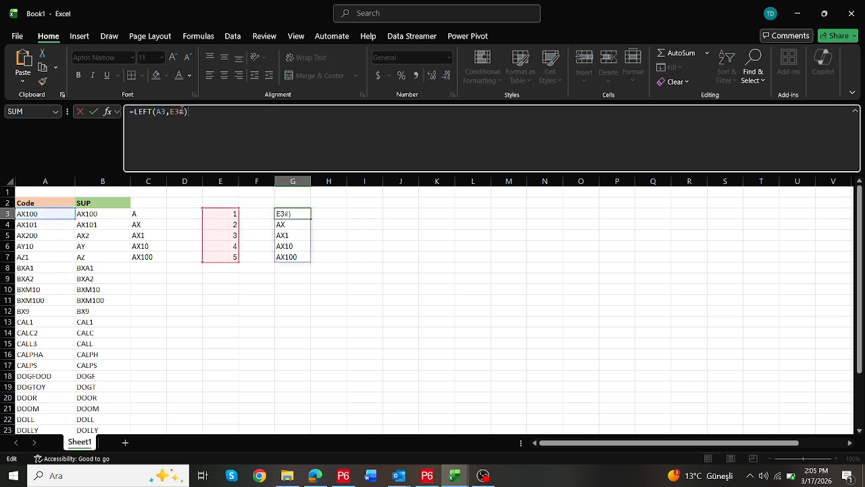
{"action": "key", "text": "shift+Left"}
{"action": "key", "text": "shift+Left"}
{"action": "key", "text": "shift+Left"}
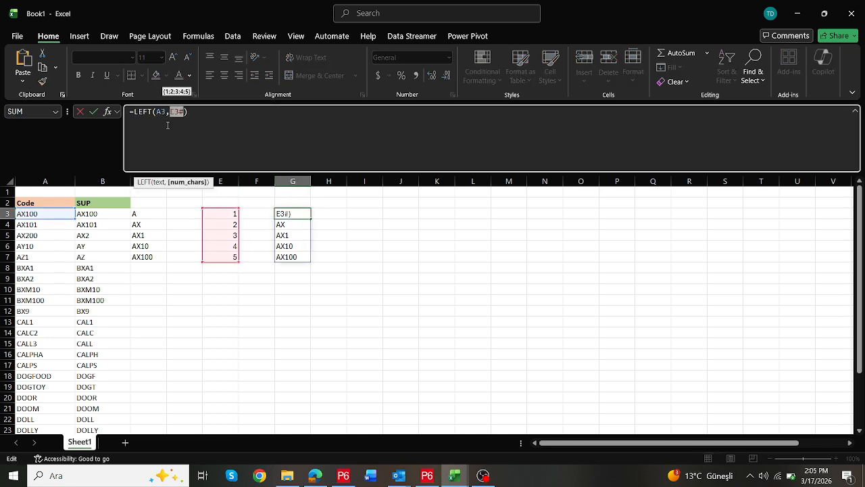
{"action": "key", "text": "ctrl+v"}
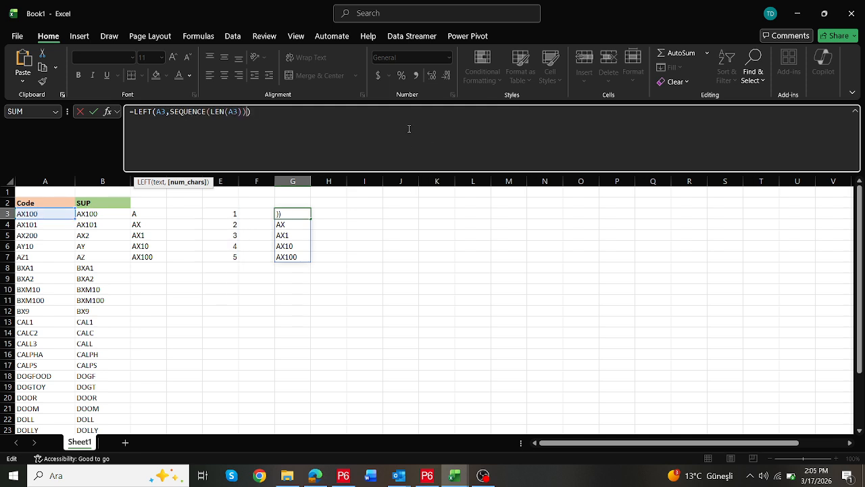
{"action": "key", "text": "ctrl+Return"}
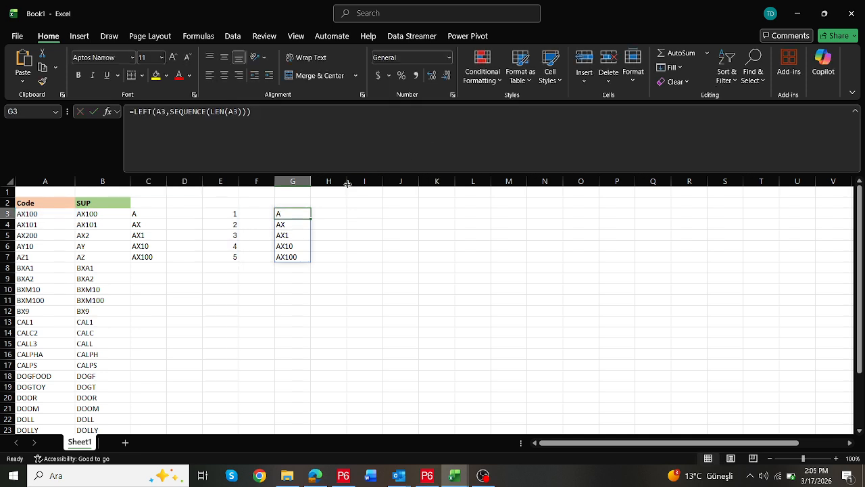
Step: Clear the helper cells in C3:E10 and move the LEFT formula from G3 to C3
{"action": "left_click_drag", "start_coordinate": [152, 214], "coordinate": [235, 278]}
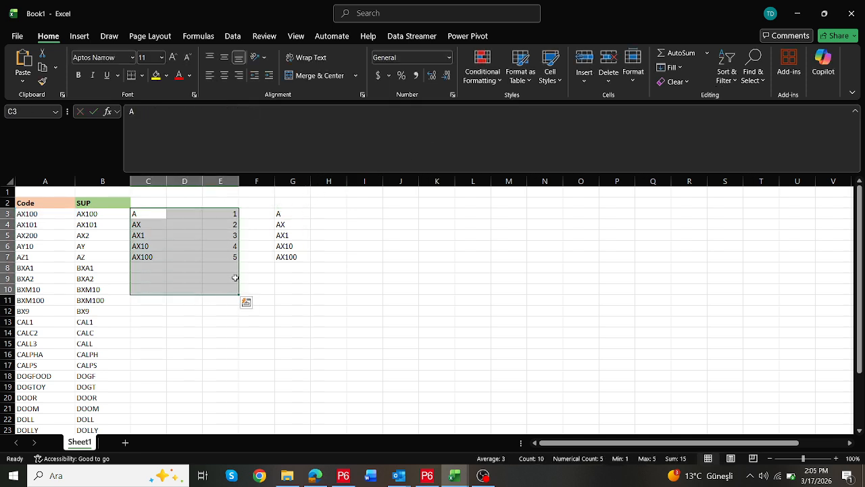
{"action": "key", "text": "Delete"}
{"action": "left_click", "coordinate": [289, 213]}
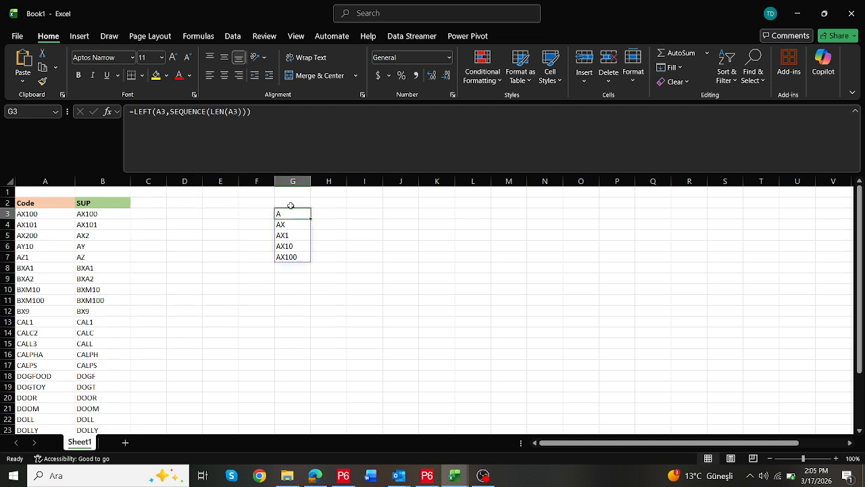
{"action": "left_click_drag", "start_coordinate": [290, 205], "coordinate": [152, 211]}
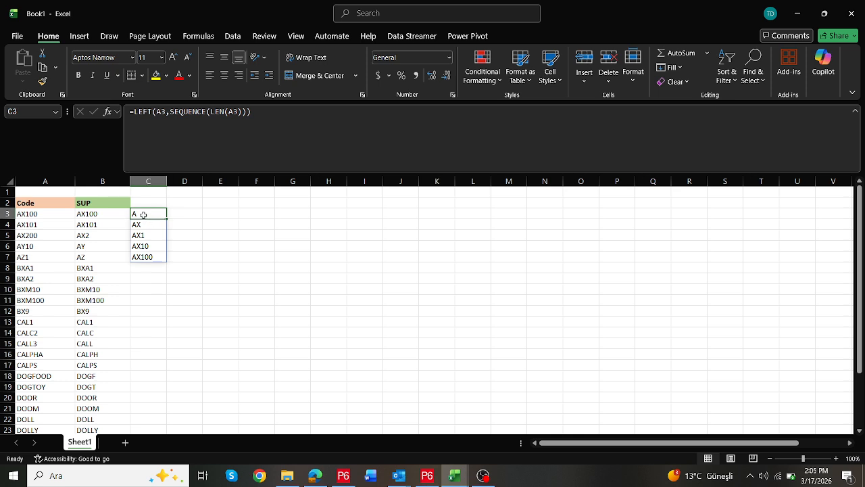
Step: Wrap the formula in C3 with TOROW so the prefixes spill across the row: =TOROW(LEFT(A3,SEQUENCE(LEN(A3))))
{"action": "left_click_drag", "start_coordinate": [142, 214], "coordinate": [401, 215]}
{"action": "left_click", "coordinate": [141, 115]}
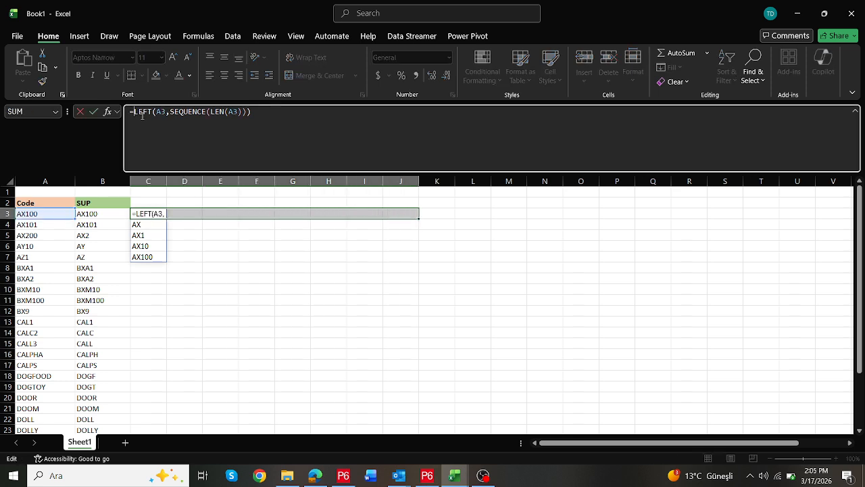
{"action": "type", "text": "TORO"}
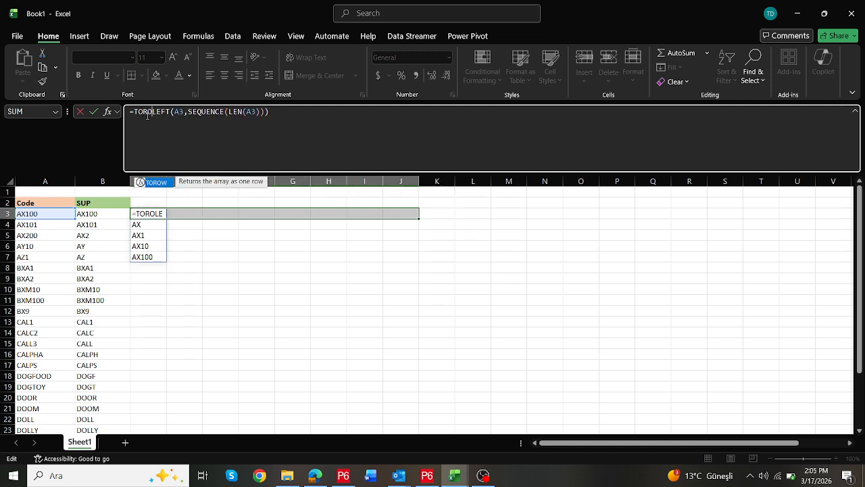
{"action": "double_click", "coordinate": [156, 183]}
{"action": "left_click", "coordinate": [332, 117]}
{"action": "type", "text": ")"}
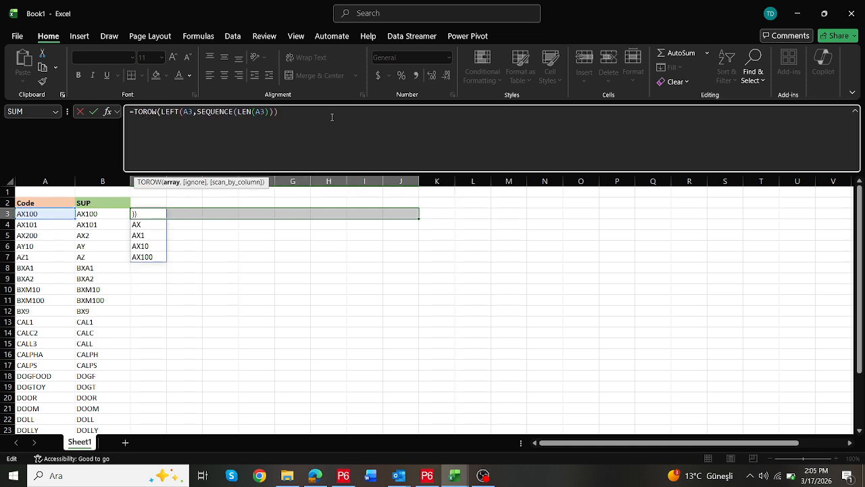
{"action": "left_click", "coordinate": [184, 203]}
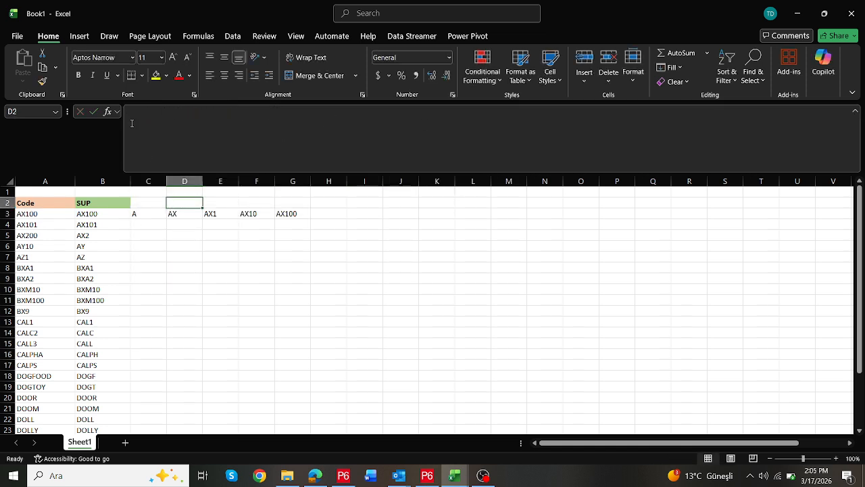
Step: Fill the TOROW formula down from C3 to C10 and examine the prefixes spilled for each code
{"action": "left_click", "coordinate": [155, 213]}
{"action": "left_click_drag", "start_coordinate": [166, 219], "coordinate": [158, 298]}
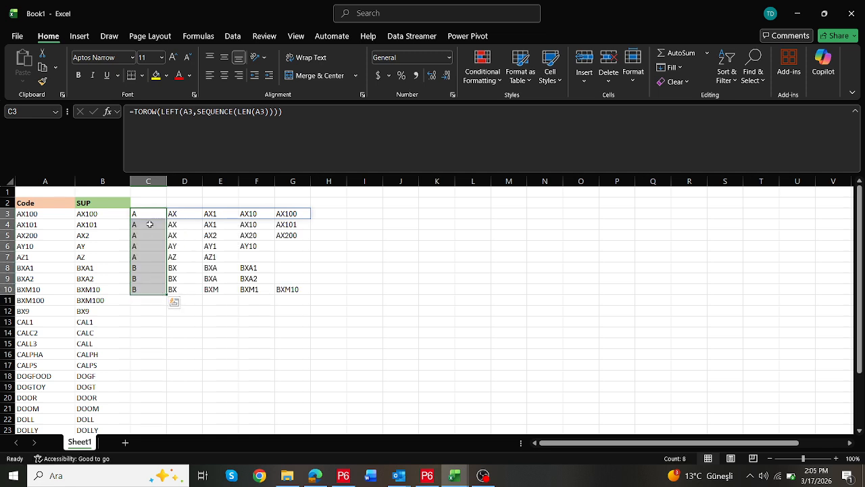
{"action": "left_click", "coordinate": [149, 225]}
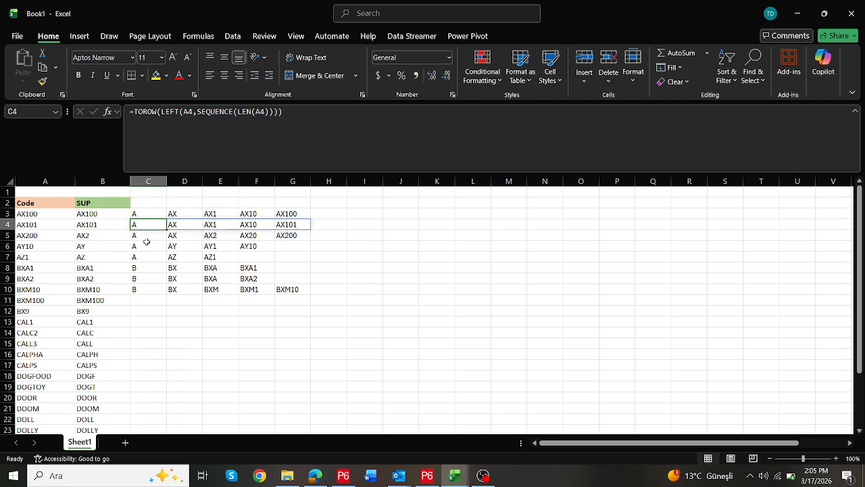
{"action": "left_click", "coordinate": [147, 242]}
{"action": "left_click", "coordinate": [145, 233]}
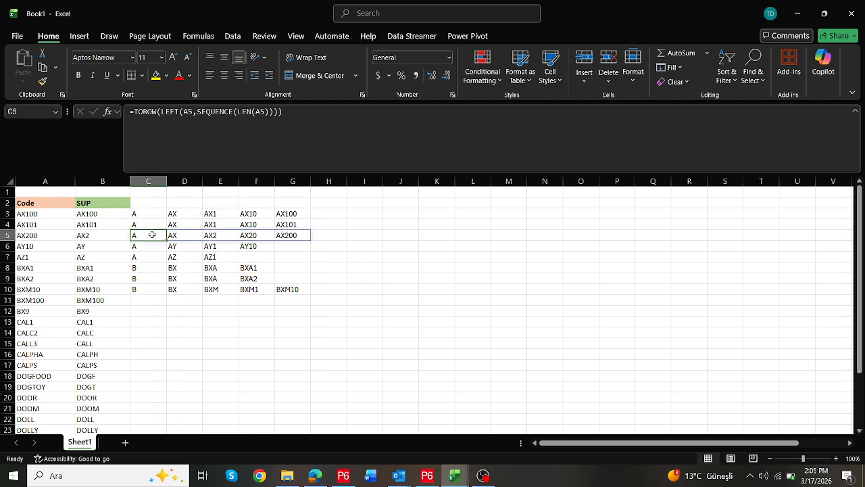
{"action": "left_click_drag", "start_coordinate": [152, 234], "coordinate": [291, 322]}
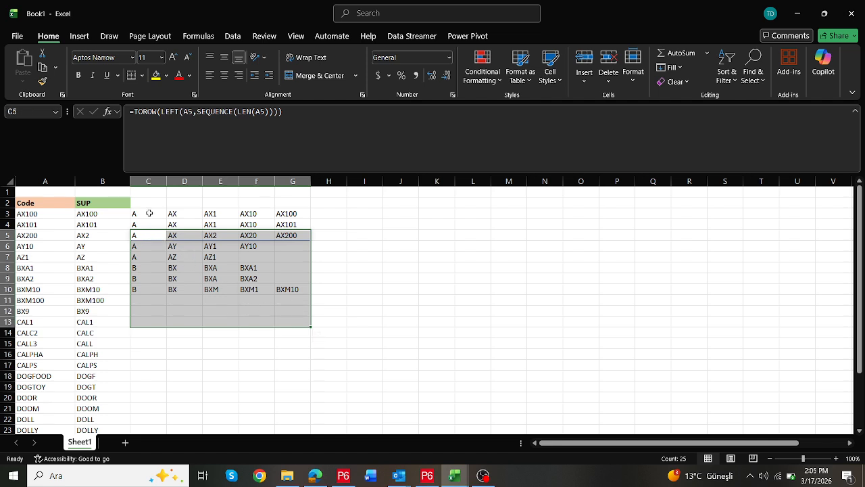
Step: Clear the copied prefix formulas below row 3, in the range C4:H18
{"action": "left_click_drag", "start_coordinate": [149, 213], "coordinate": [331, 355]}
{"action": "left_click", "coordinate": [221, 258]}
{"action": "left_click_drag", "start_coordinate": [143, 227], "coordinate": [346, 372]}
{"action": "key", "text": "Delete"}
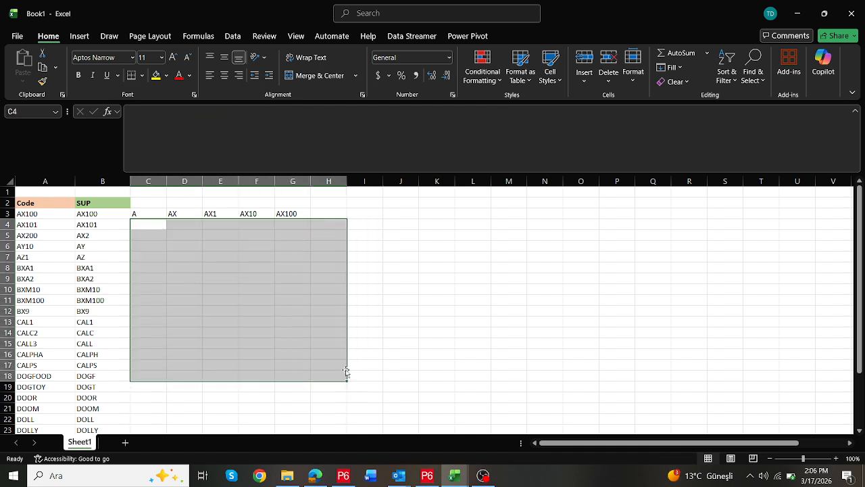
Step: Wrap the TOROW formula in C3 in a REDUCE with initial value "" and the code range A3:A26 as its array
{"action": "left_click", "coordinate": [142, 214]}
{"action": "left_click", "coordinate": [135, 111]}
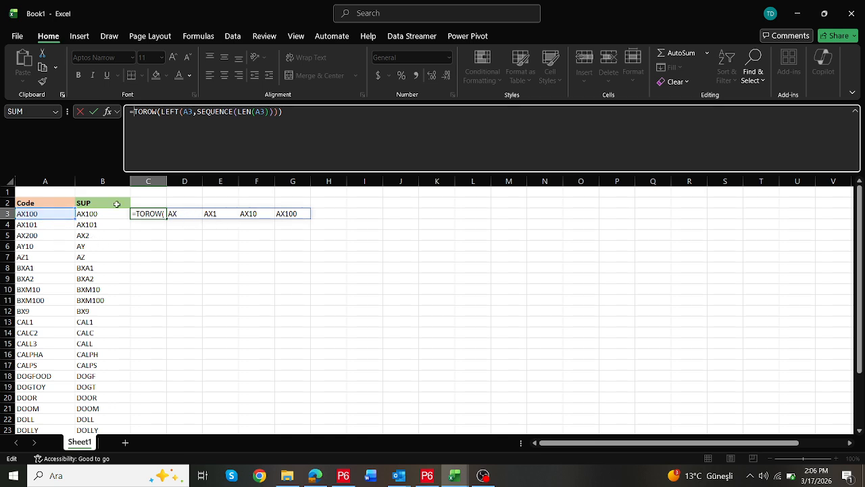
{"action": "type", "text": "RED"}
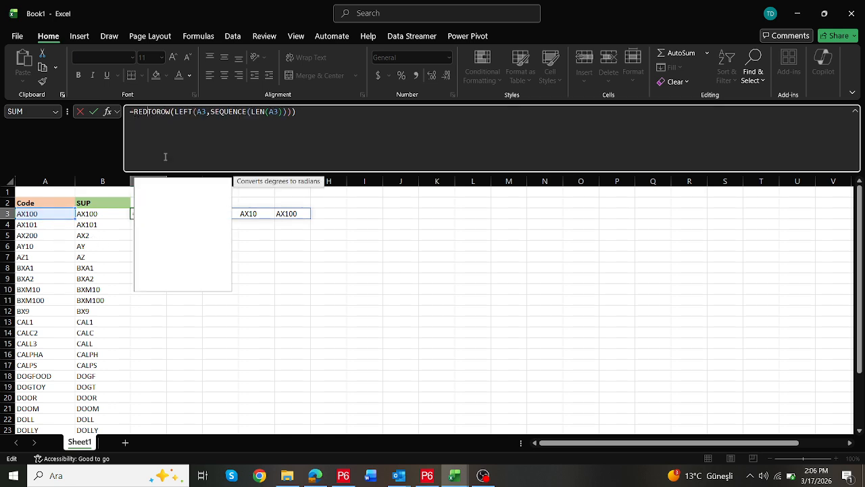
{"action": "double_click", "coordinate": [162, 186]}
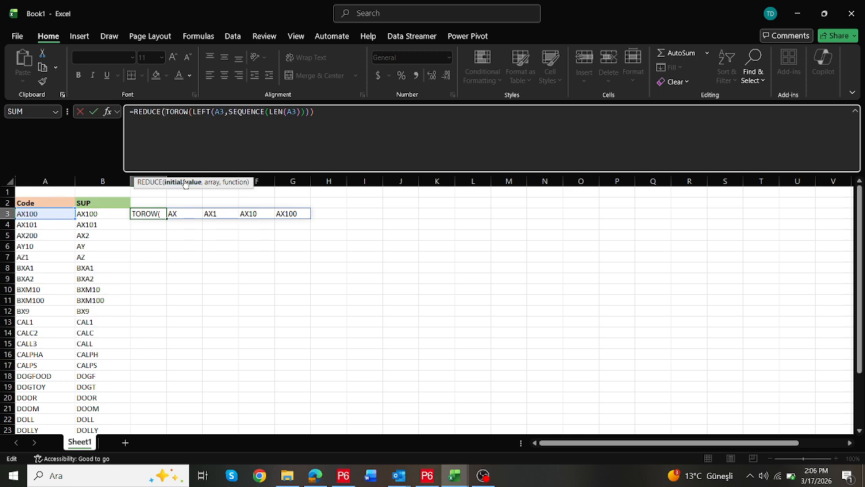
{"action": "type", "text": "\"\""}
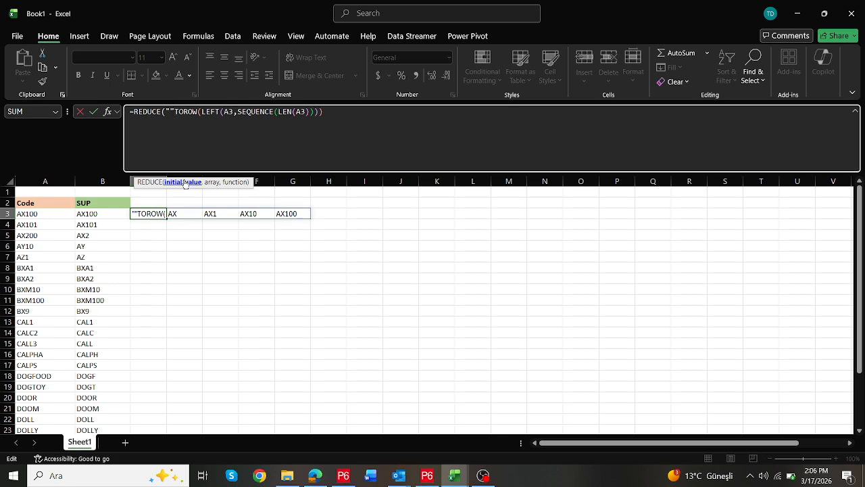
{"action": "type", "text": ","}
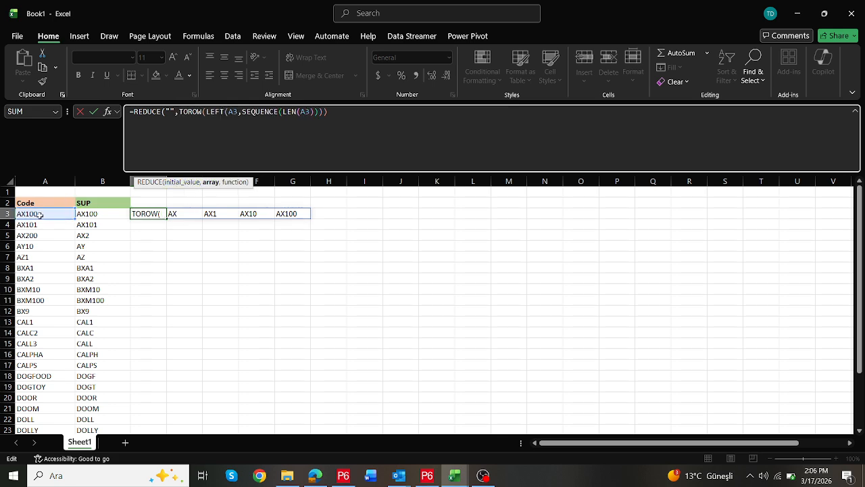
{"action": "left_click_drag", "start_coordinate": [40, 215], "coordinate": [49, 405]}
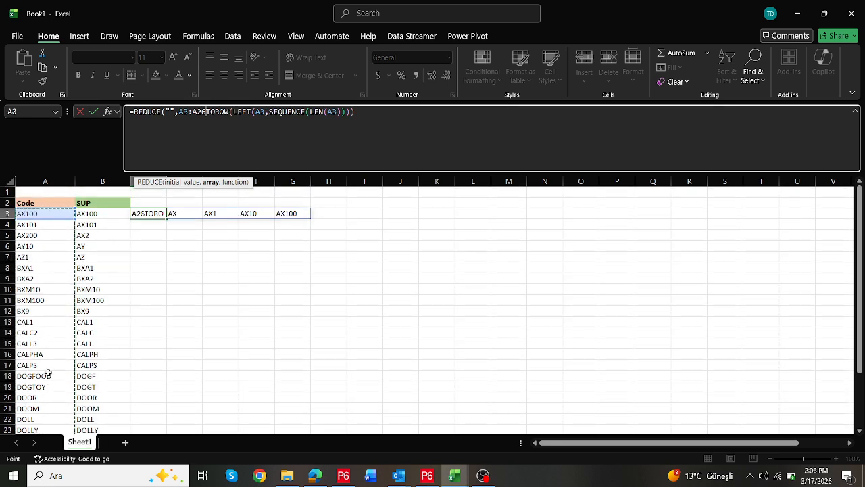
Step: Add a LAMBDA with parameters a and b as REDUCE's function, placed before TOROW in the C3 formula
{"action": "type", "text": ",LAMBDA("}
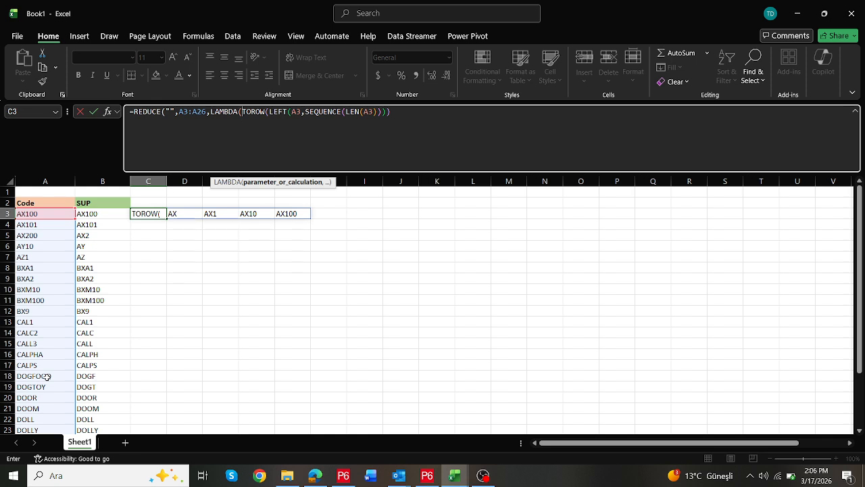
{"action": "type", "text": "a,"}
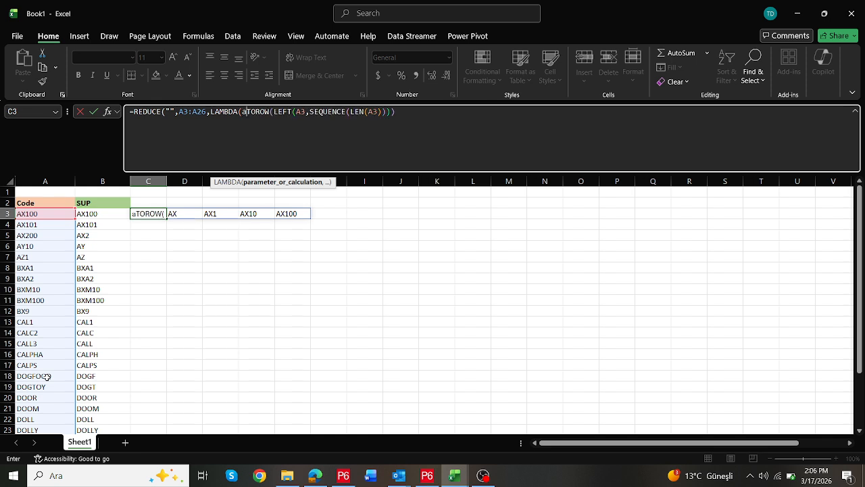
{"action": "type", "text": "b,"}
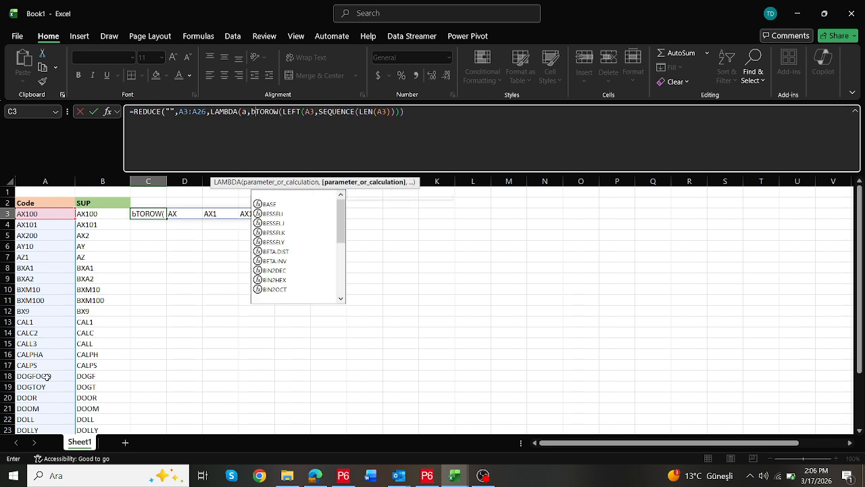
{"action": "double_click", "coordinate": [169, 112]}
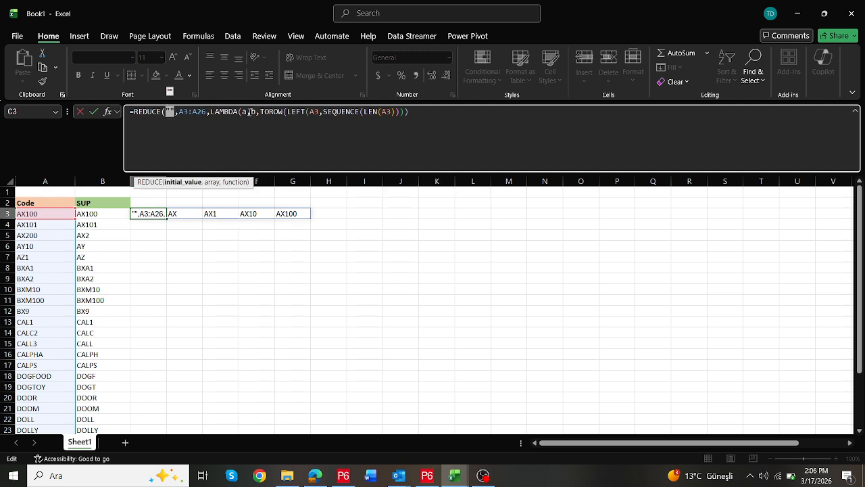
{"action": "left_click_drag", "start_coordinate": [207, 112], "coordinate": [179, 111]}
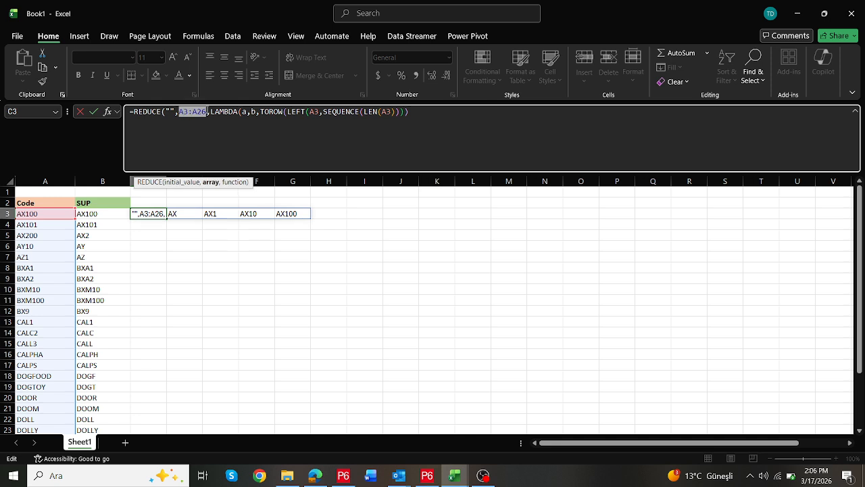
{"action": "left_click", "coordinate": [261, 112]}
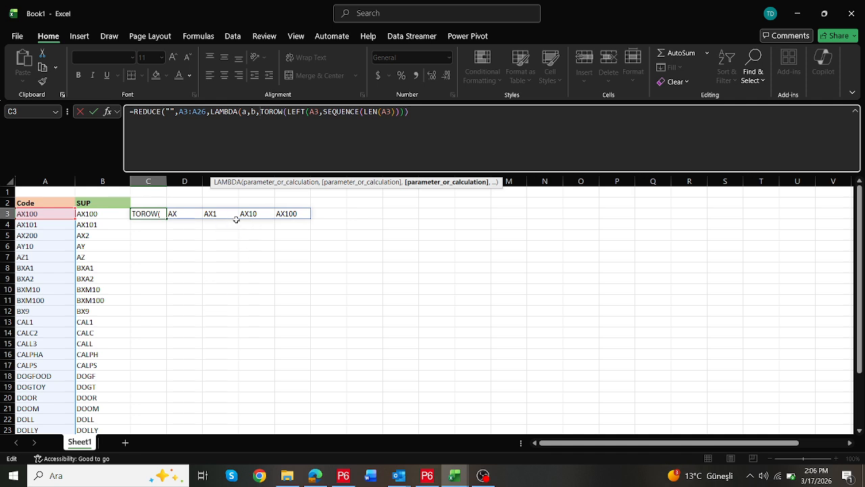
Step: Insert VSTACK(a, in front of TOROW inside the LAMBDA so each prefix row stacks under the accumulator
{"action": "type", "text": "vst"}
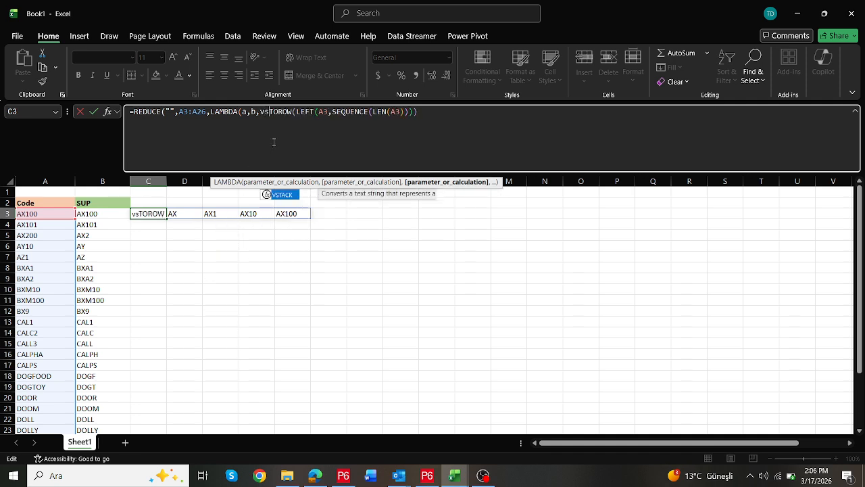
{"action": "key", "text": "Tab"}
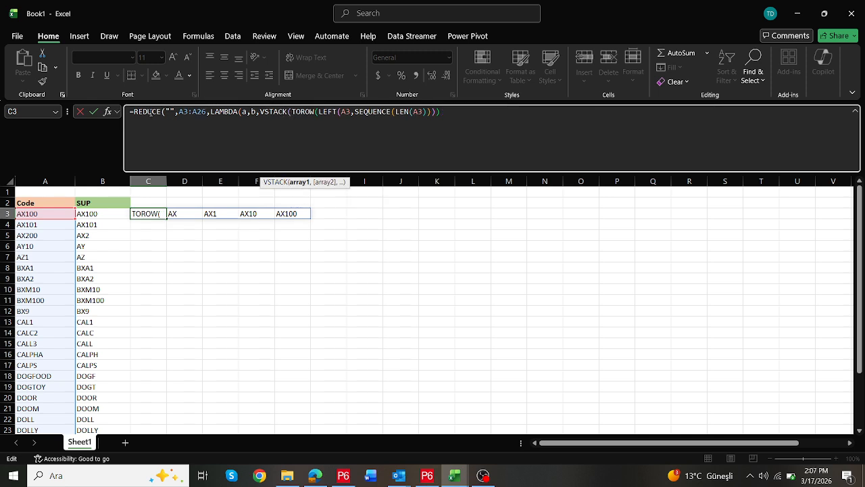
{"action": "left_click", "coordinate": [293, 112]}
{"action": "type", "text": "a"}
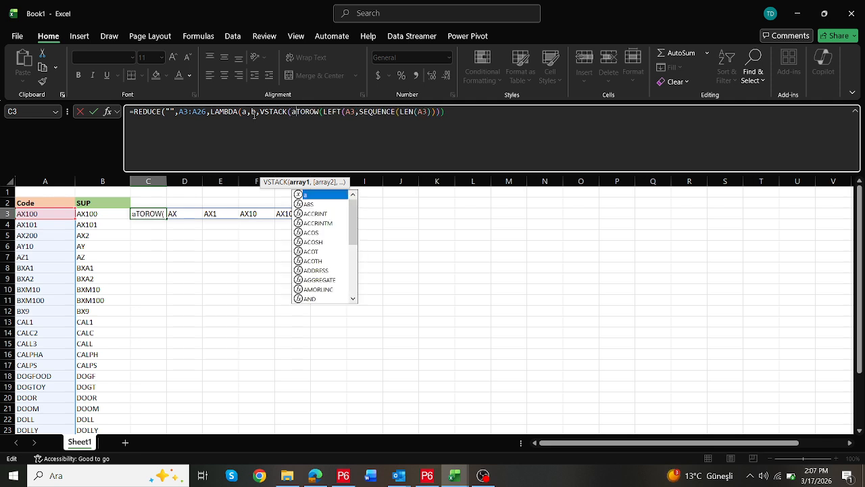
{"action": "type", "text": ","}
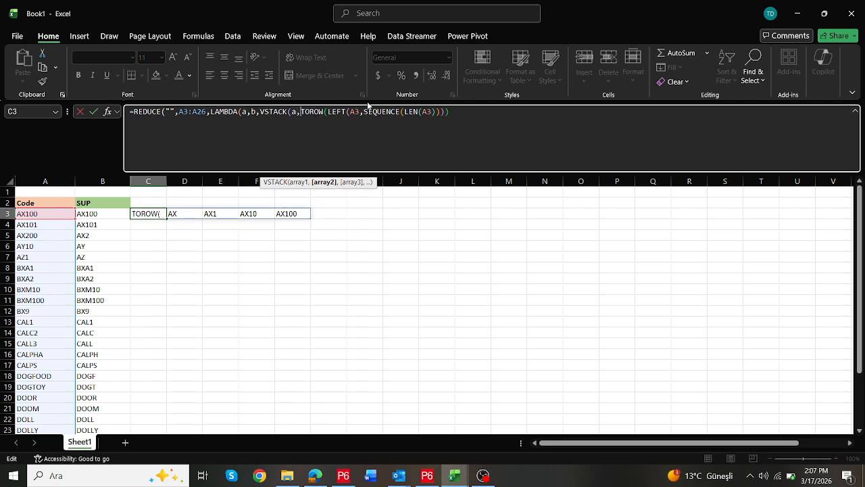
{"action": "left_click", "coordinate": [327, 112]}
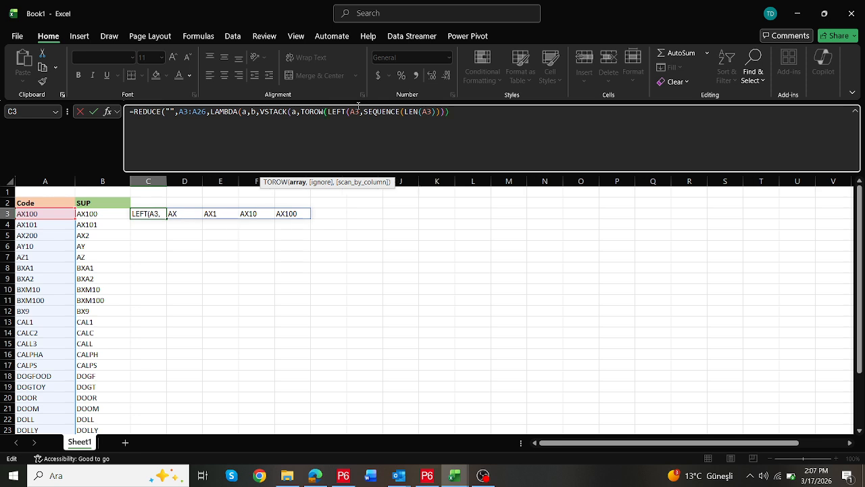
{"action": "type", "text": "00"}
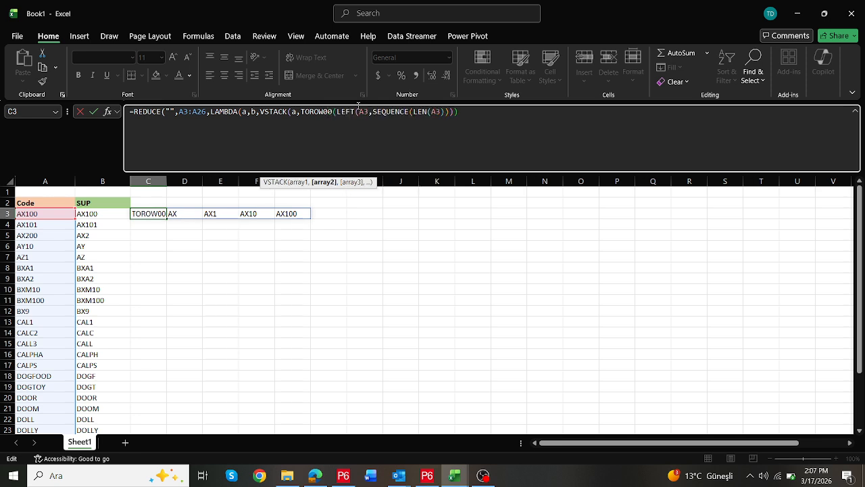
{"action": "type", "text": "0"}
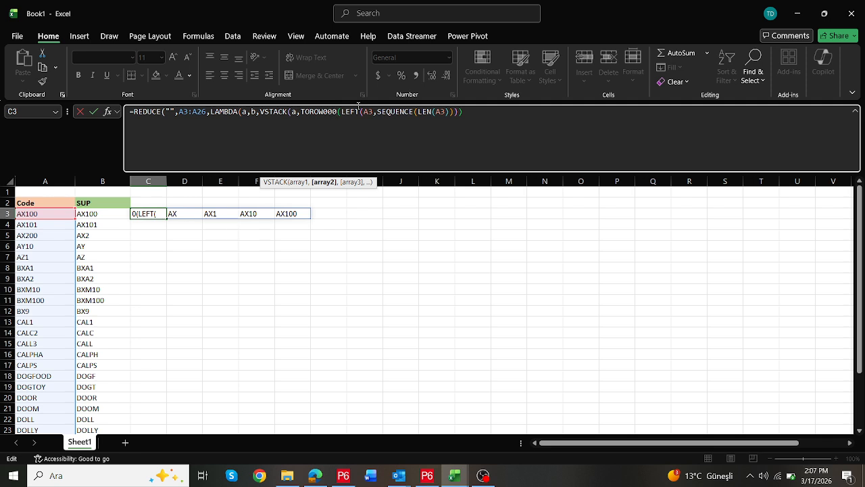
{"action": "key", "text": "BackSpace"}
{"action": "key", "text": "BackSpace"}
{"action": "key", "text": "BackSpace"}
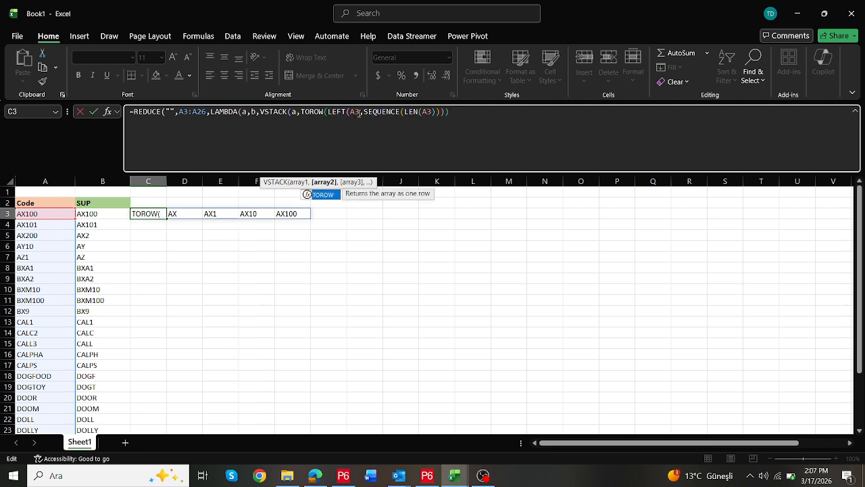
Step: Replace A3 with b in both LEFT and LEN, close the REDUCE formula's brackets, enter it in C3 and review the spilled rows
{"action": "double_click", "coordinate": [254, 112]}
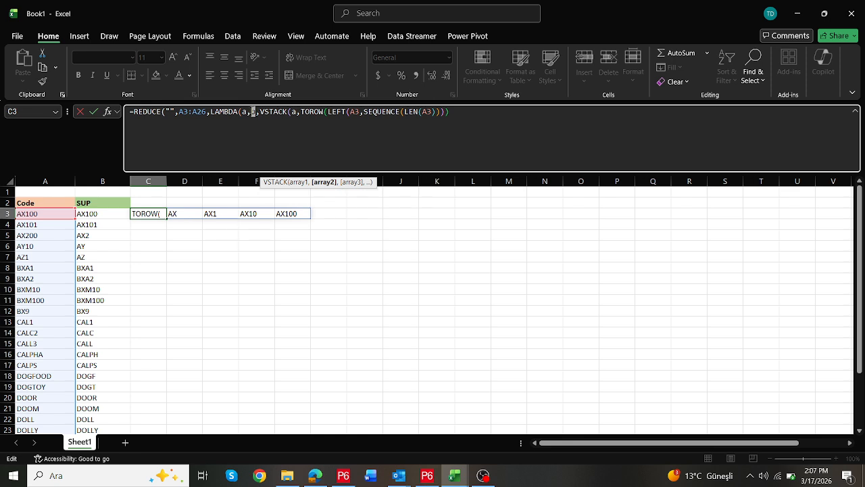
{"action": "double_click", "coordinate": [355, 112]}
{"action": "type", "text": "b"}
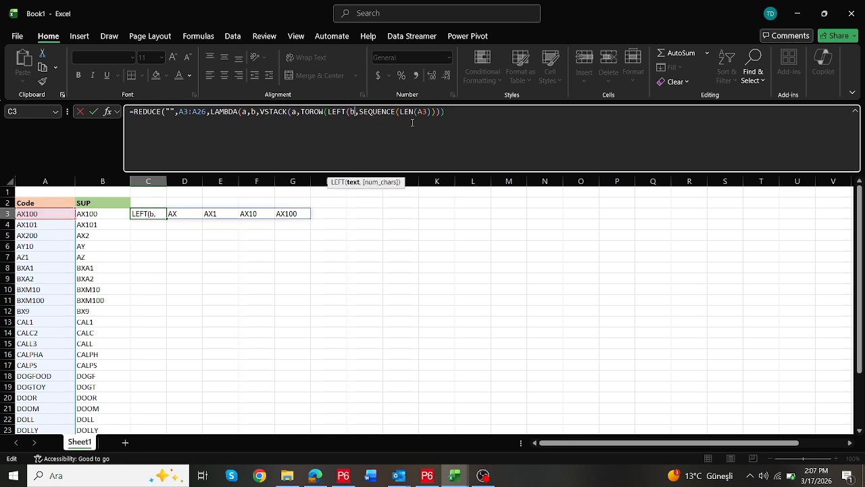
{"action": "double_click", "coordinate": [424, 111]}
{"action": "type", "text": "b"}
{"action": "left_click", "coordinate": [460, 111]}
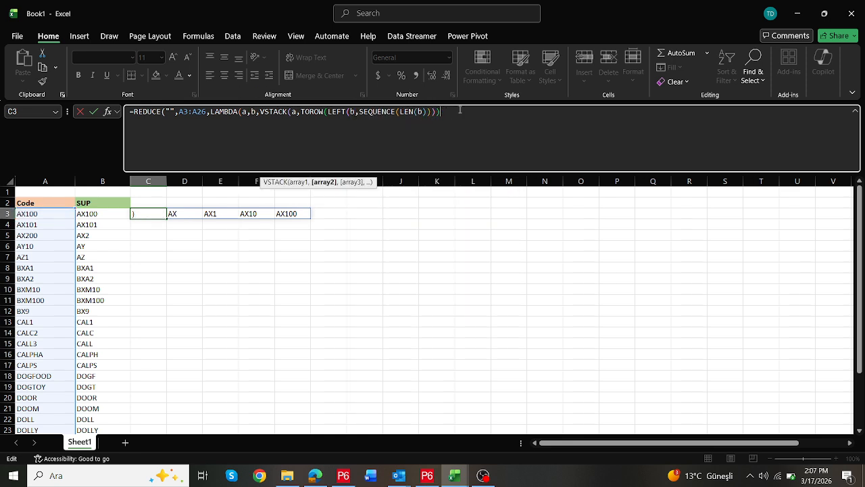
{"action": "type", "text": ")))"}
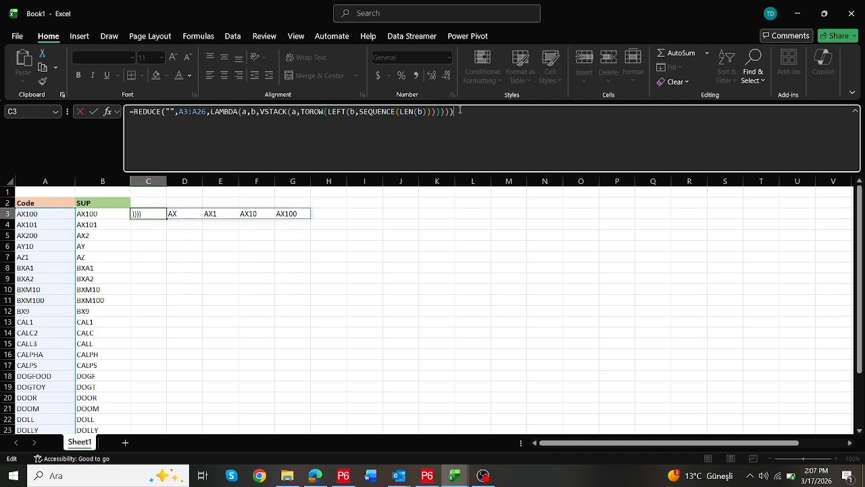
{"action": "left_click_drag", "start_coordinate": [183, 112], "coordinate": [207, 112]}
{"action": "left_click", "coordinate": [476, 106]}
{"action": "key", "text": "ctrl+Return"}
{"action": "scroll", "coordinate": [203, 277], "scroll_direction": "down", "scroll_amount": 5}
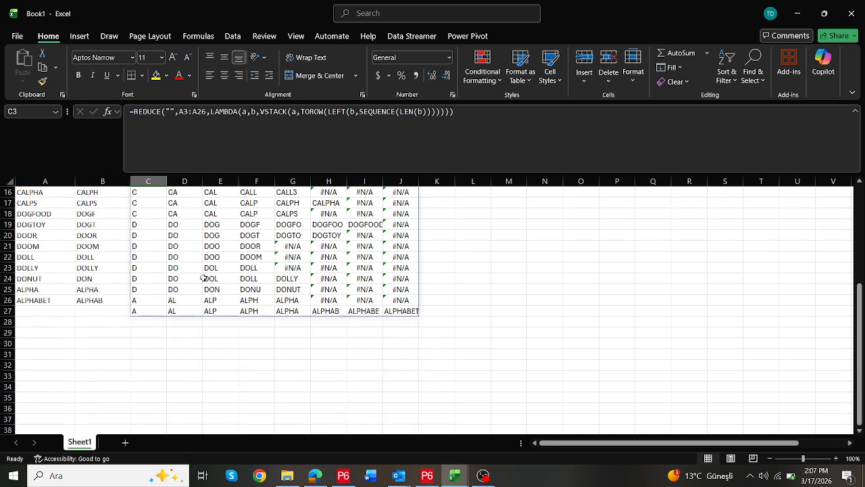
{"action": "scroll", "coordinate": [202, 278], "scroll_direction": "up", "scroll_amount": 5}
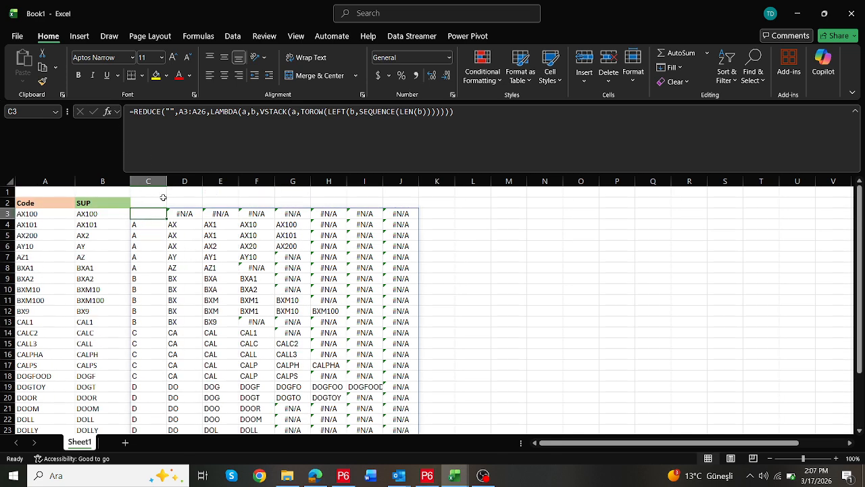
Step: Wrap the C3 formula in DROP with a rows argument of 1 to remove the first row produced by the initial value
{"action": "left_click_drag", "start_coordinate": [151, 215], "coordinate": [403, 211]}
{"action": "double_click", "coordinate": [172, 110]}
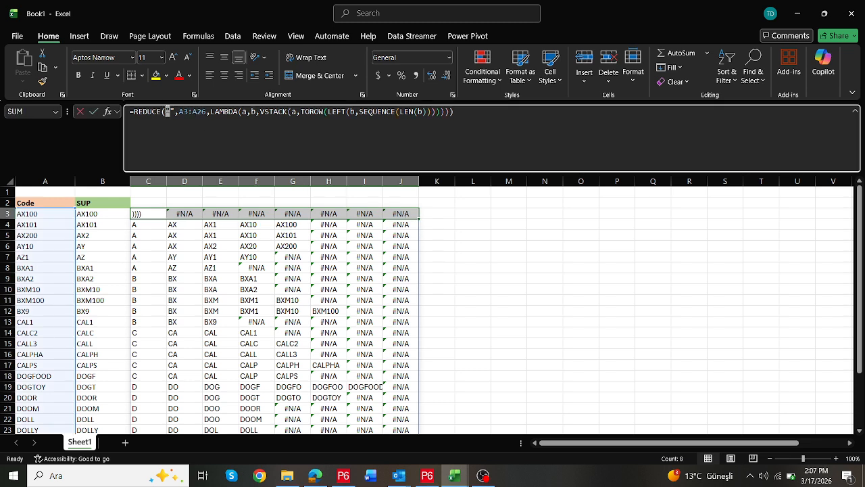
{"action": "left_click_drag", "start_coordinate": [176, 110], "coordinate": [167, 111]}
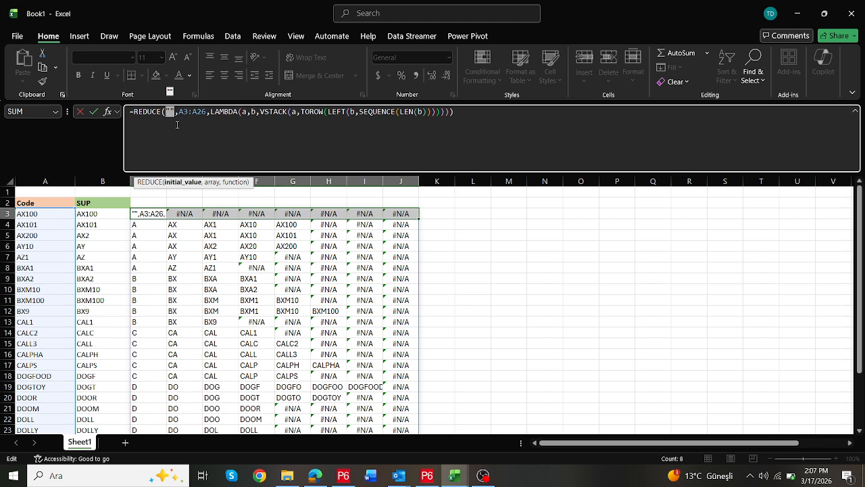
{"action": "key", "text": "Escape"}
{"action": "left_click", "coordinate": [134, 111]}
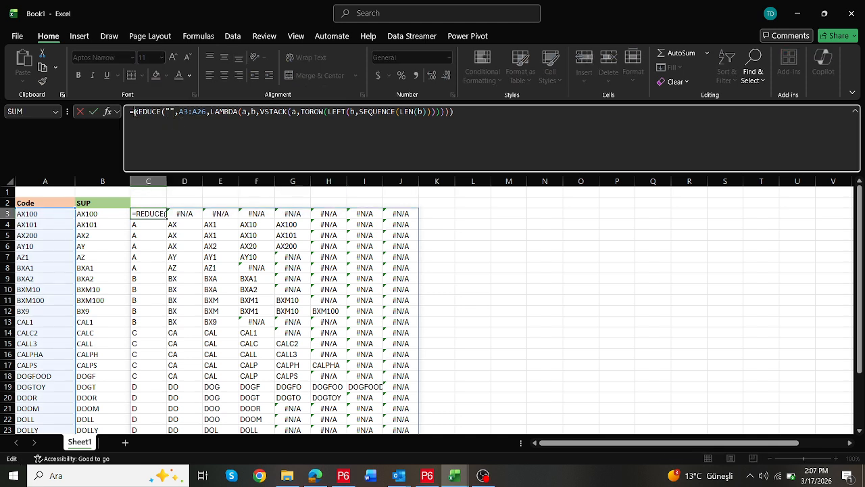
{"action": "type", "text": "DROP("}
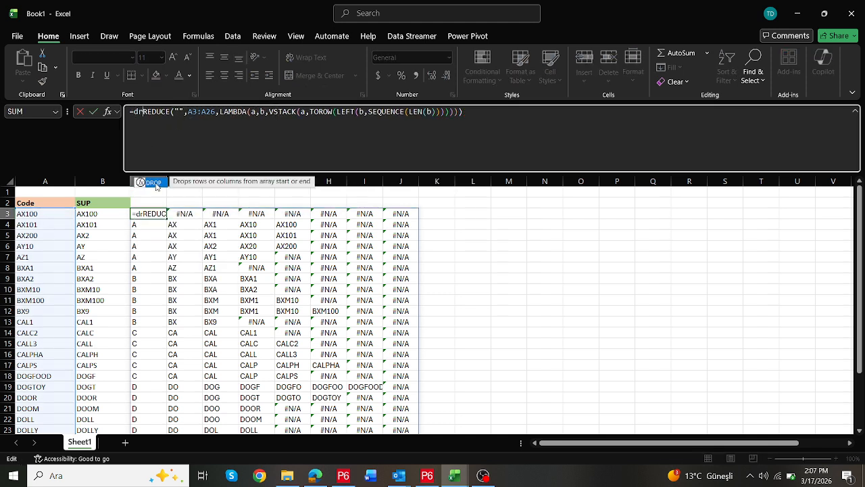
{"action": "left_click", "coordinate": [485, 114]}
{"action": "type", "text": ",1"}
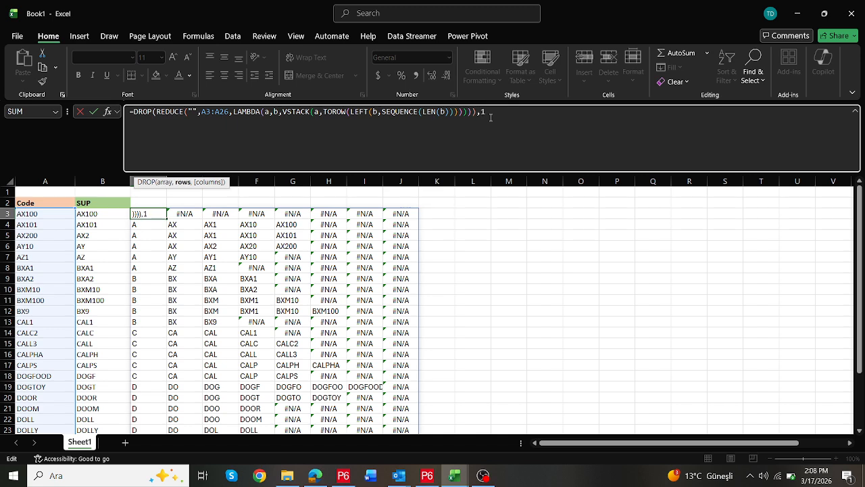
{"action": "key", "text": "ctrl+Return"}
{"action": "scroll", "coordinate": [262, 356], "scroll_direction": "down", "scroll_amount": 5}
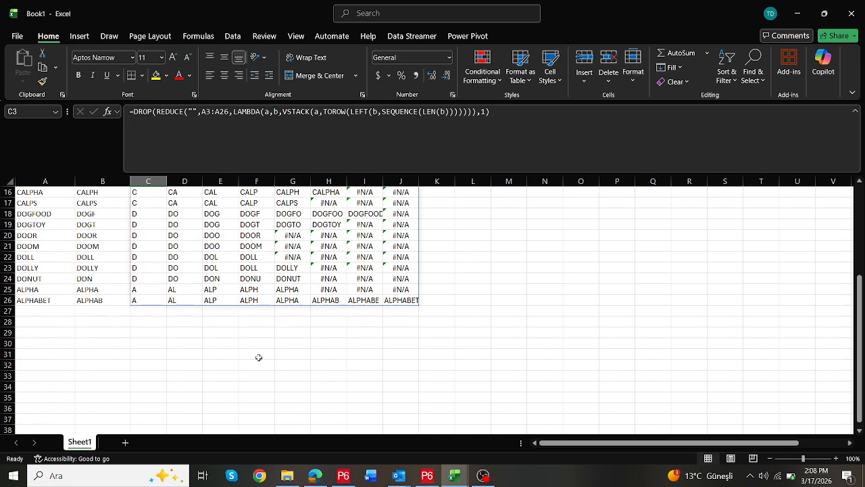
{"action": "scroll", "coordinate": [264, 343], "scroll_direction": "up", "scroll_amount": 2}
{"action": "scroll", "coordinate": [263, 343], "scroll_direction": "up", "scroll_amount": 3}
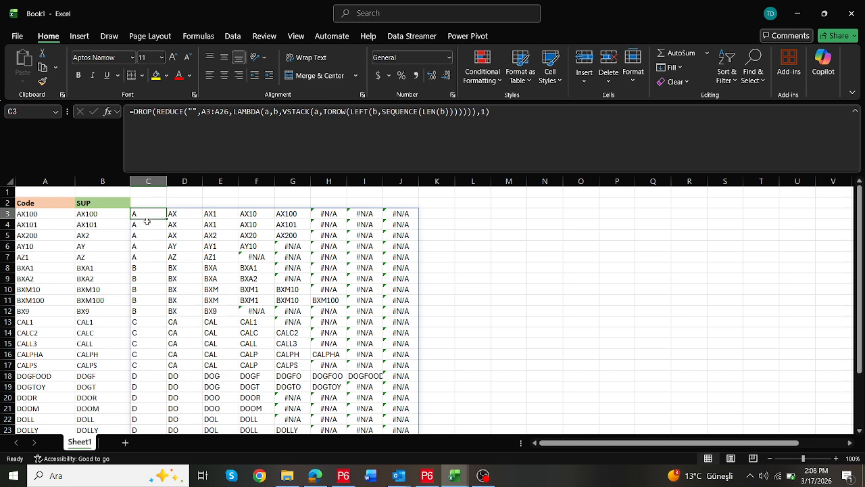
Step: Enter =C3=C3# in L3 to compare the first prefix with the whole spilled prefix array, and review the spilled results
{"action": "left_click", "coordinate": [476, 214]}
{"action": "type", "text": "="}
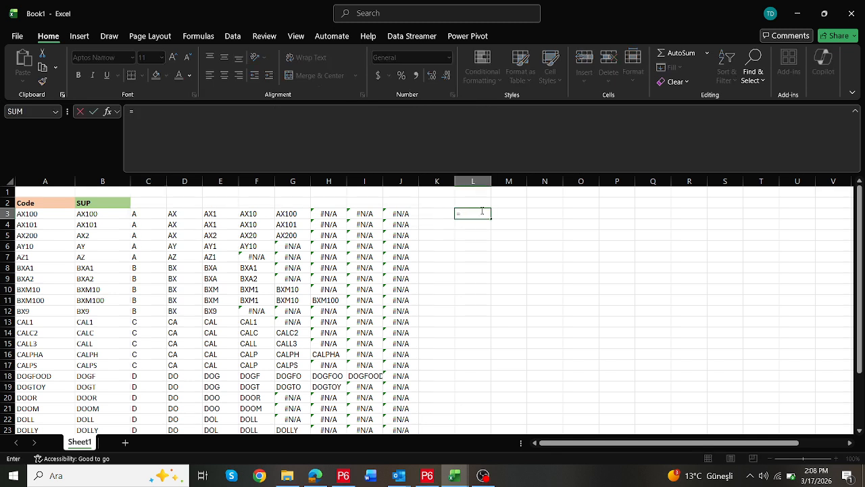
{"action": "left_click", "coordinate": [154, 212]}
{"action": "type", "text": "="}
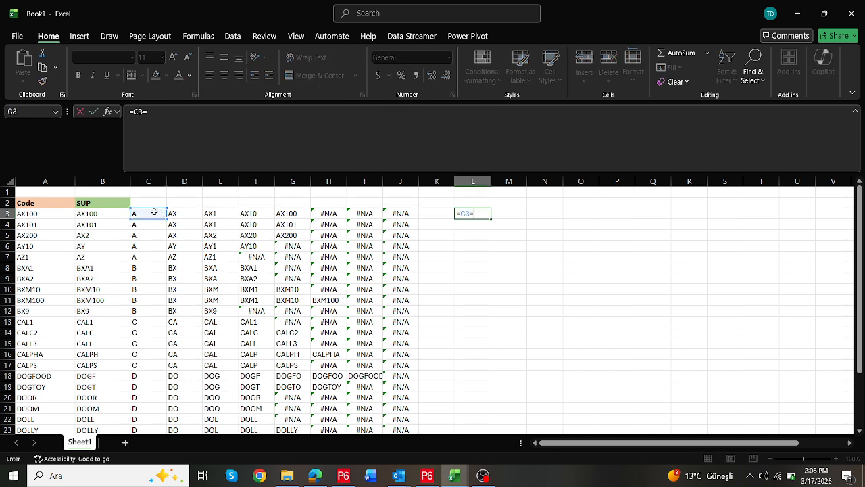
{"action": "left_click_drag", "start_coordinate": [150, 213], "coordinate": [407, 406]}
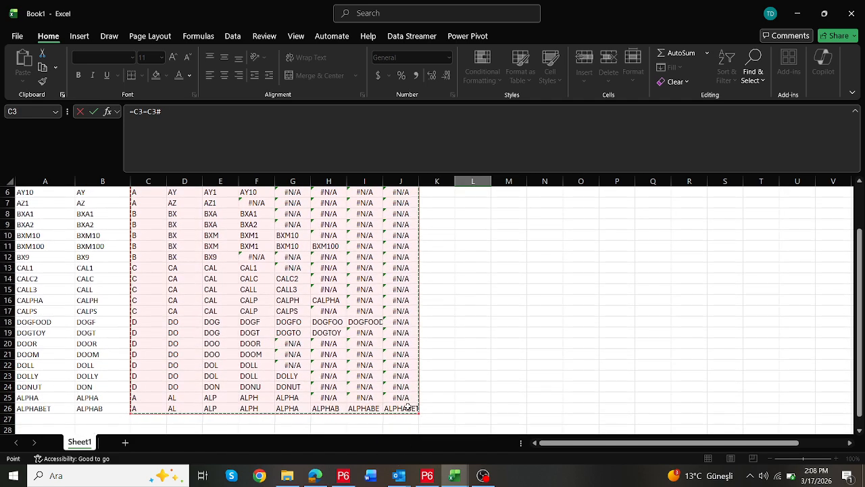
{"action": "key", "text": "Return"}
{"action": "scroll", "coordinate": [408, 406], "scroll_direction": "up", "scroll_amount": 1}
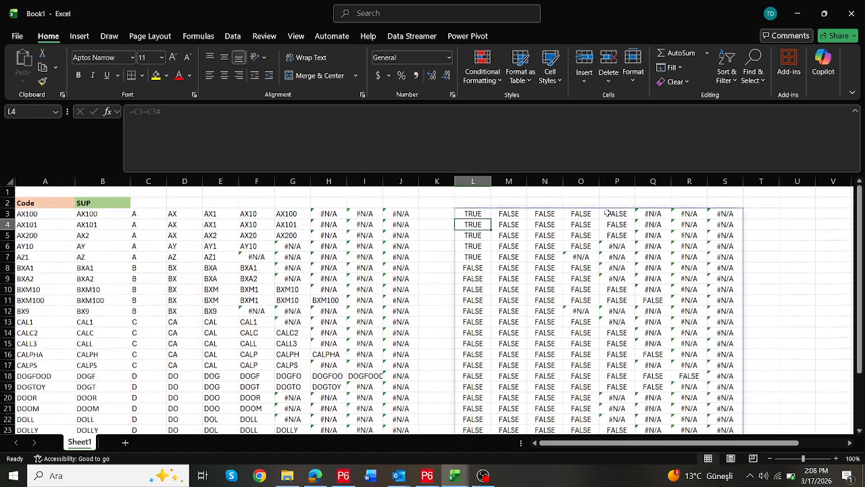
{"action": "left_click", "coordinate": [480, 213]}
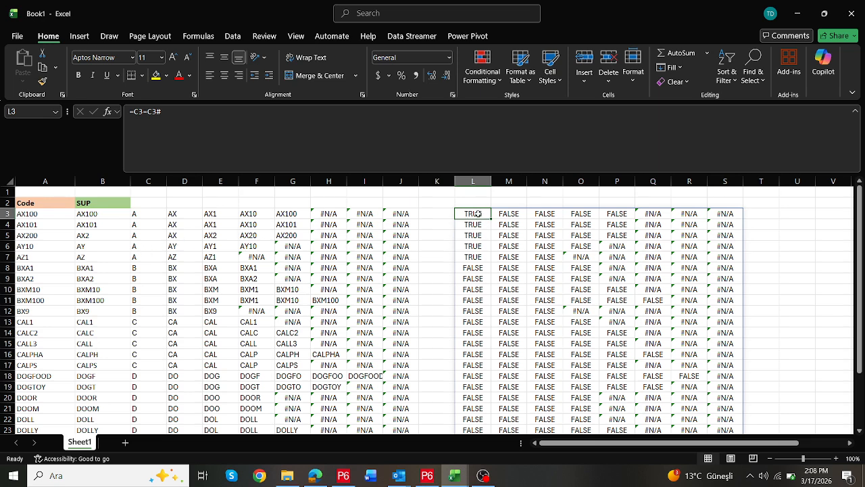
{"action": "scroll", "coordinate": [476, 214], "scroll_direction": "down", "scroll_amount": 7}
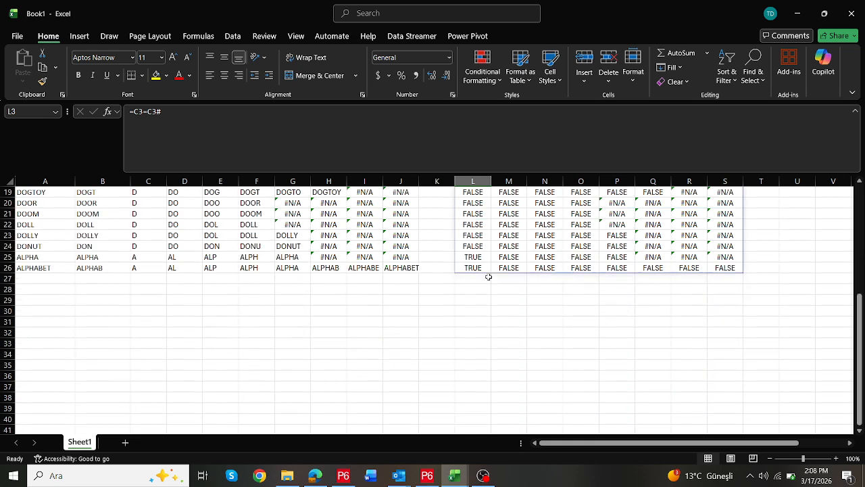
{"action": "scroll", "coordinate": [467, 200], "scroll_direction": "up", "scroll_amount": 7}
Step: Wrap the L3 comparison in IF, returning 1 for a match and 0 otherwise, and review the spilled values
{"action": "left_click", "coordinate": [134, 110]}
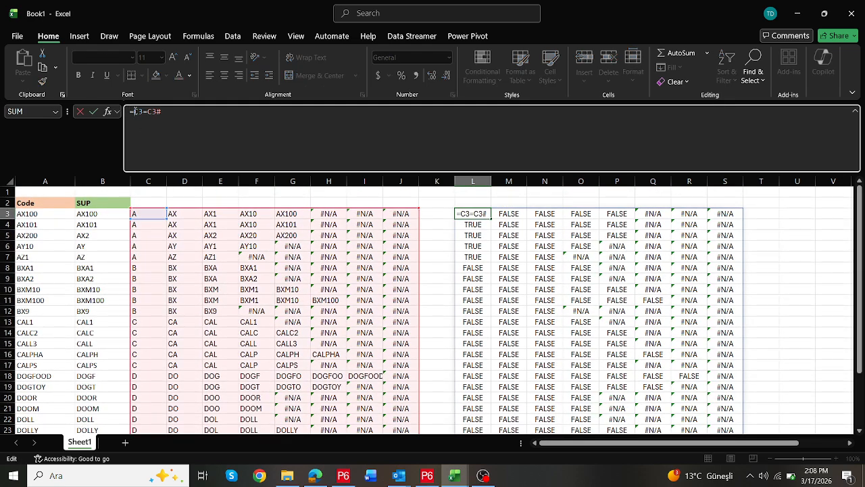
{"action": "type", "text": "("}
{"action": "type", "text": "("}
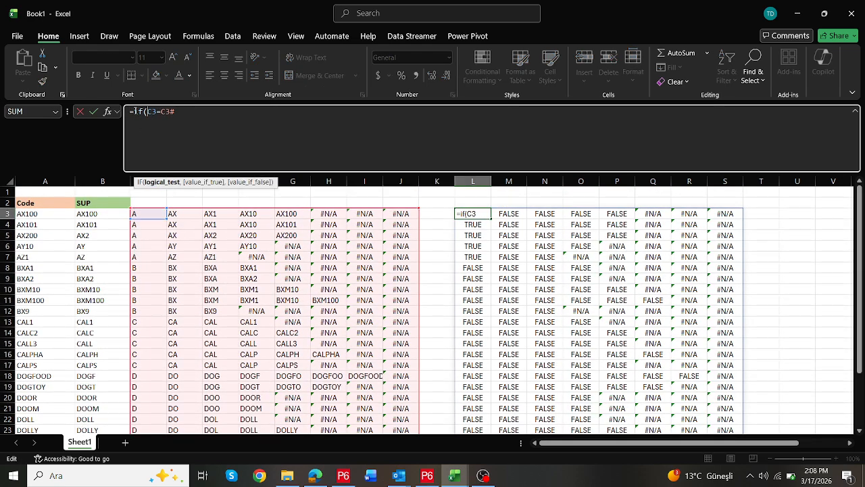
{"action": "left_click", "coordinate": [193, 112]}
{"action": "type", "text": ",1,0"}
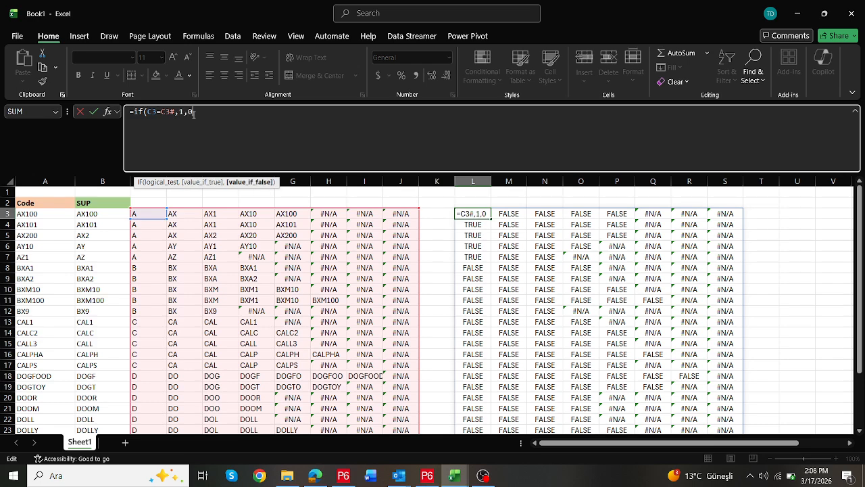
{"action": "type", "text": ")"}
{"action": "key", "text": "Return"}
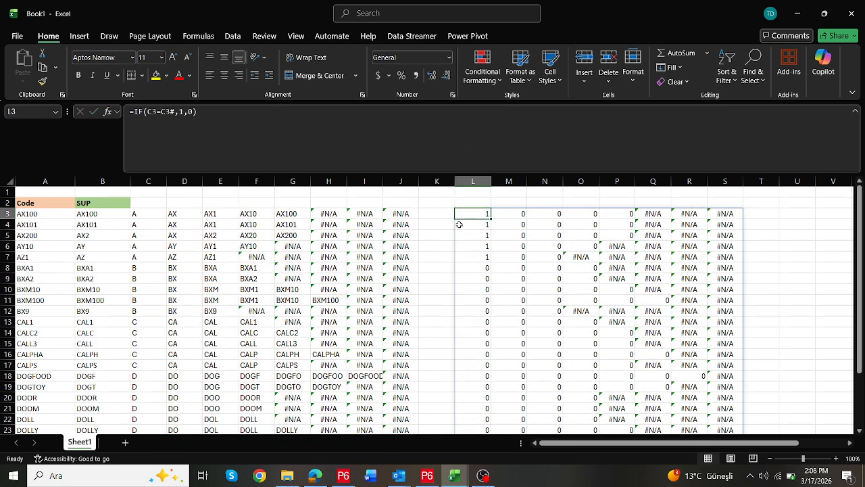
{"action": "scroll", "coordinate": [485, 234], "scroll_direction": "down", "scroll_amount": 3}
{"action": "scroll", "coordinate": [485, 233], "scroll_direction": "up", "scroll_amount": 3}
{"action": "scroll", "coordinate": [478, 253], "scroll_direction": "down", "scroll_amount": 5}
{"action": "scroll", "coordinate": [482, 262], "scroll_direction": "up", "scroll_amount": 5}
Step: Wrap the L3 formula in IFERROR with 0 as the value for errors
{"action": "left_click", "coordinate": [135, 111]}
{"action": "left_click", "coordinate": [138, 112]}
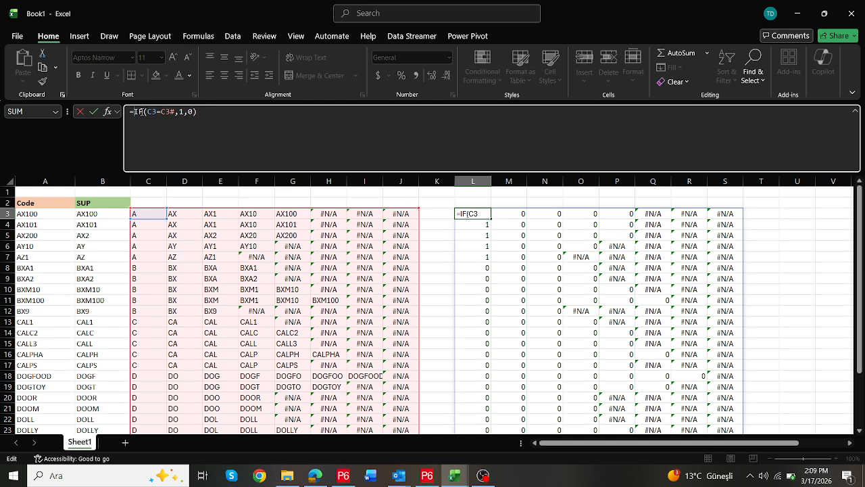
{"action": "type", "text": "if"}
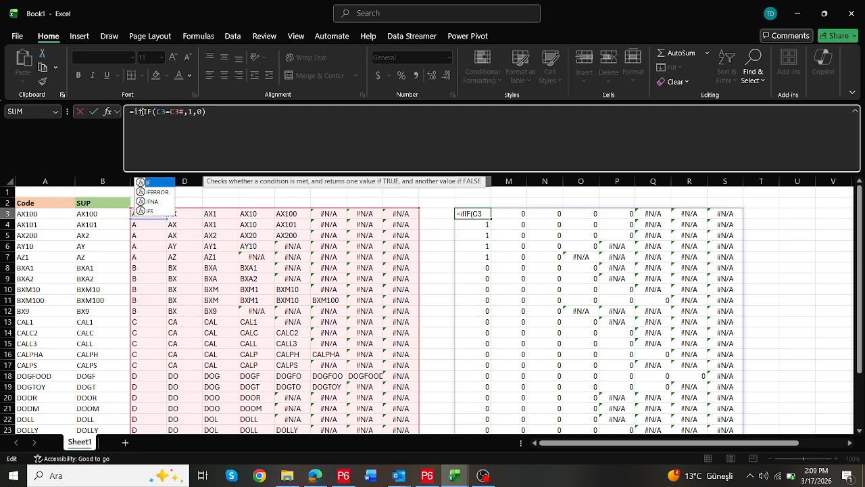
{"action": "double_click", "coordinate": [157, 192]}
{"action": "type", "text": ",0"}
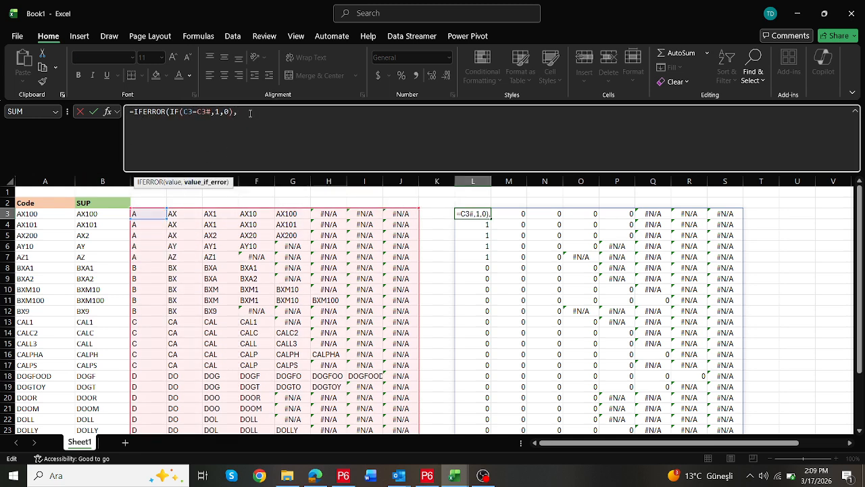
{"action": "key", "text": "ctrl+Return"}
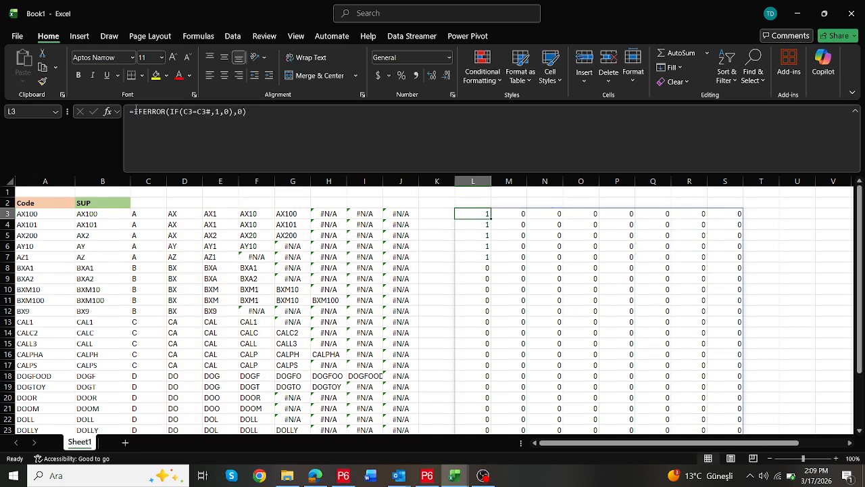
Step: Wrap the L3 formula in SUM to count how often the C3 prefix occurs in the array
{"action": "left_click", "coordinate": [134, 112]}
{"action": "type", "text": "sum"}
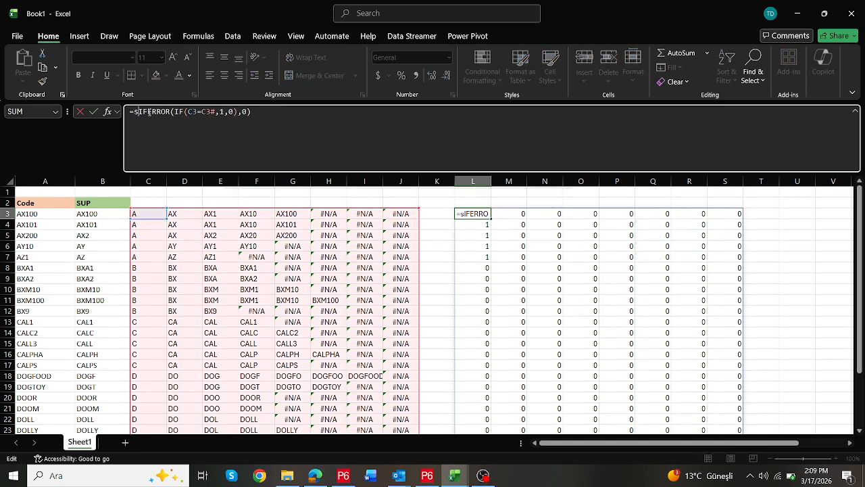
{"action": "double_click", "coordinate": [155, 183]}
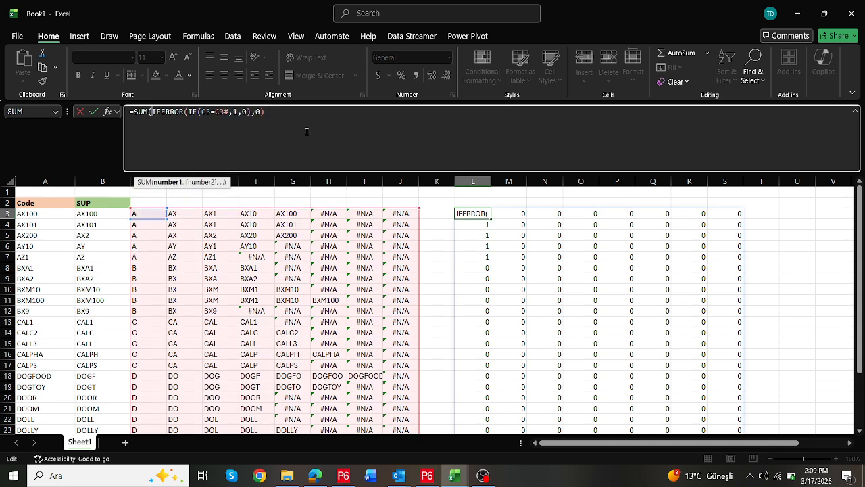
{"action": "left_click", "coordinate": [310, 122]}
{"action": "key", "text": "Return"}
{"action": "key", "text": "Up"}
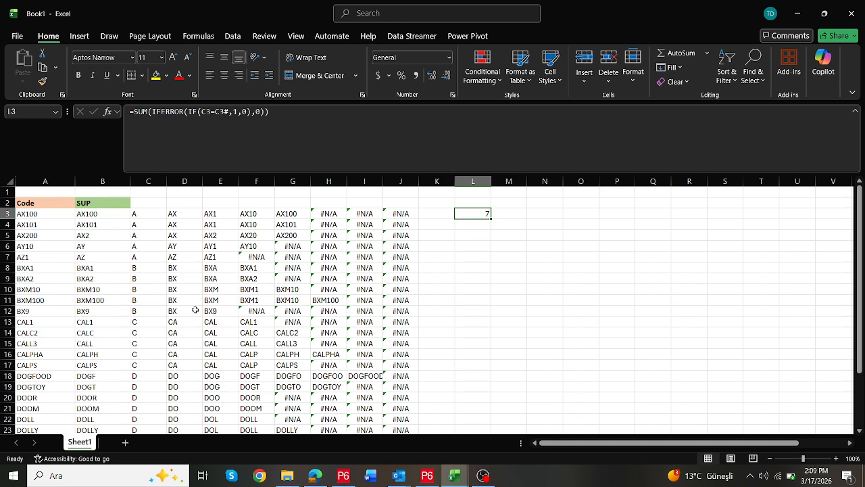
Step: Test the L3 count with D3 and E3 as the compared prefix, and return the reference to C3
{"action": "double_click", "coordinate": [484, 215]}
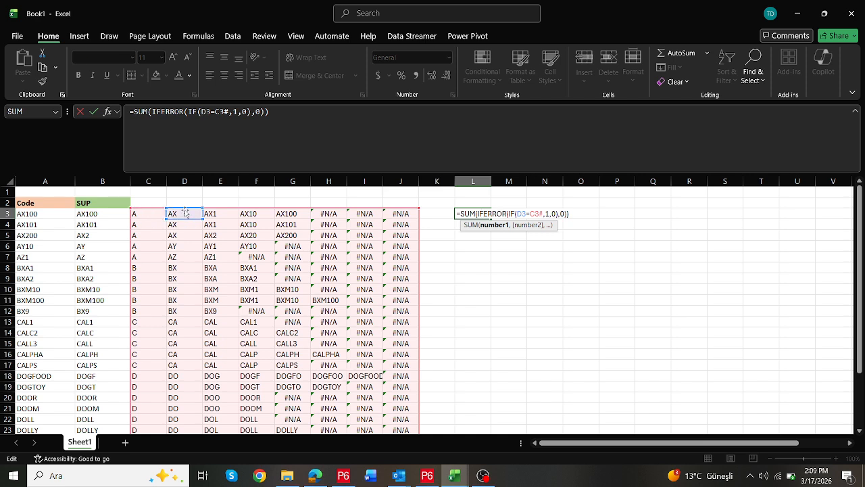
{"action": "key", "text": "Return"}
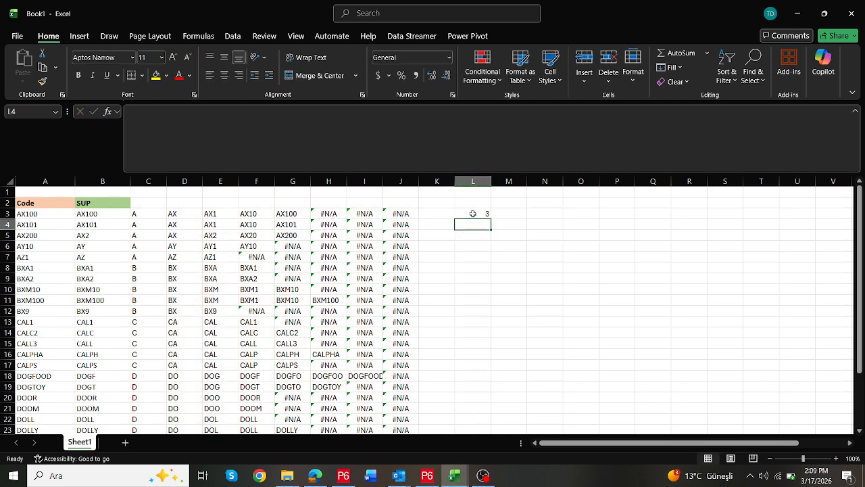
{"action": "double_click", "coordinate": [473, 214]}
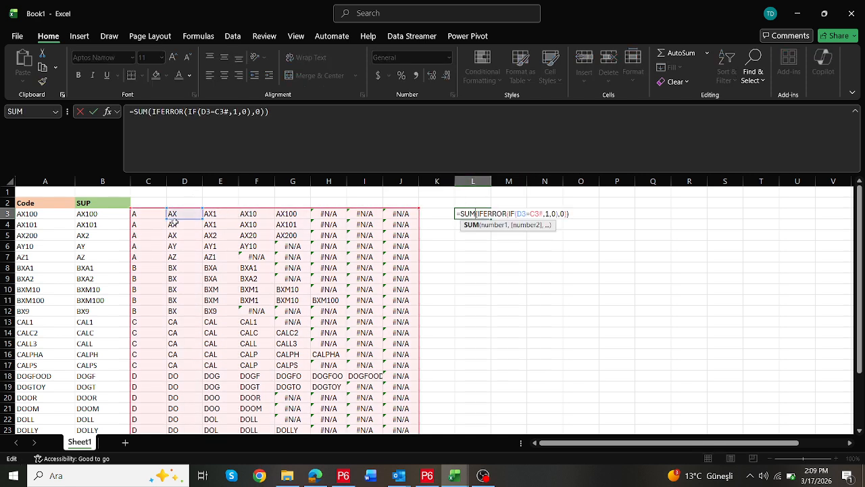
{"action": "left_click_drag", "start_coordinate": [177, 219], "coordinate": [220, 218]}
{"action": "key", "text": "Return"}
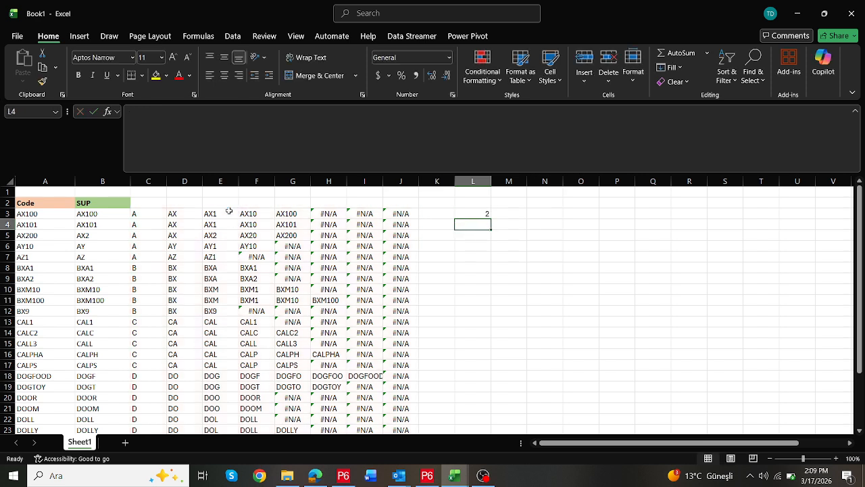
{"action": "double_click", "coordinate": [473, 213]}
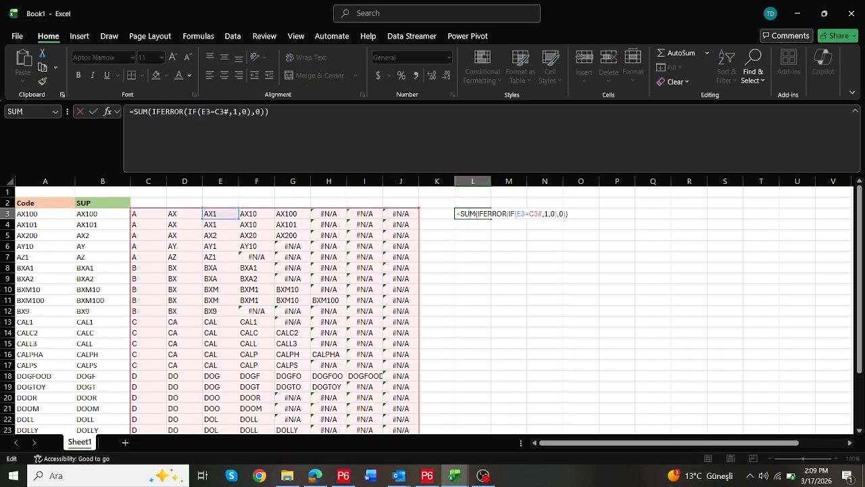
{"action": "left_click_drag", "start_coordinate": [226, 225], "coordinate": [154, 218]}
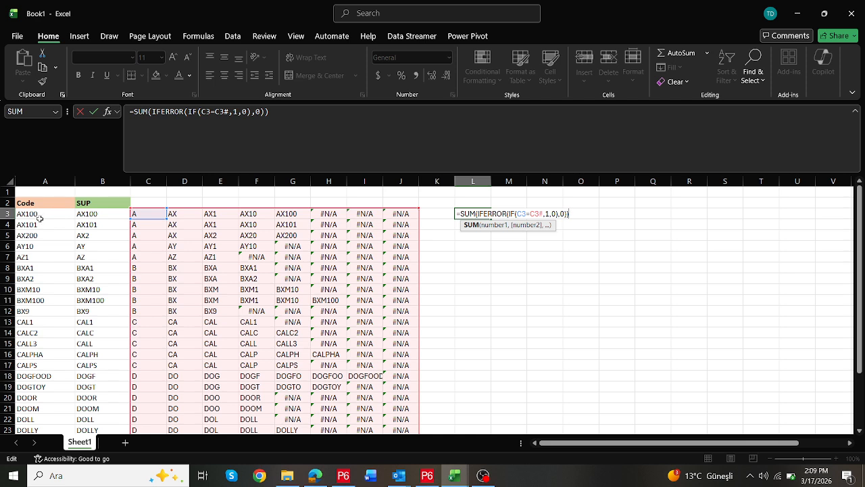
Step: Insert BYCOL over C3:J3 with a LAMBDA taking parameter c in front of SUM in the L3 formula
{"action": "left_click", "coordinate": [134, 110]}
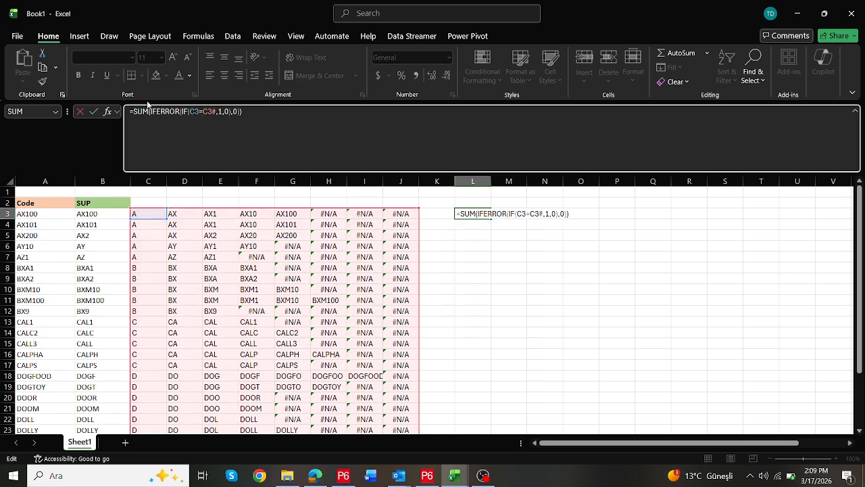
{"action": "type", "text": "bycol"}
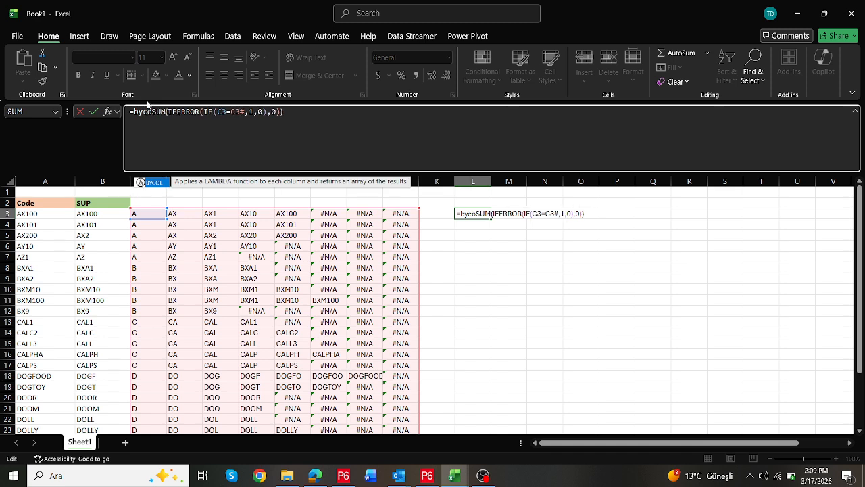
{"action": "double_click", "coordinate": [152, 183]}
{"action": "left_click", "coordinate": [149, 214]}
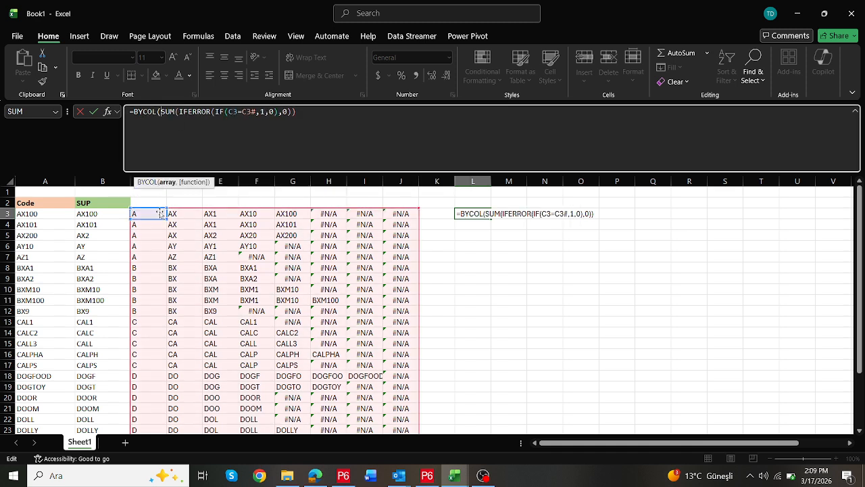
{"action": "left_click_drag", "start_coordinate": [221, 204], "coordinate": [413, 214]}
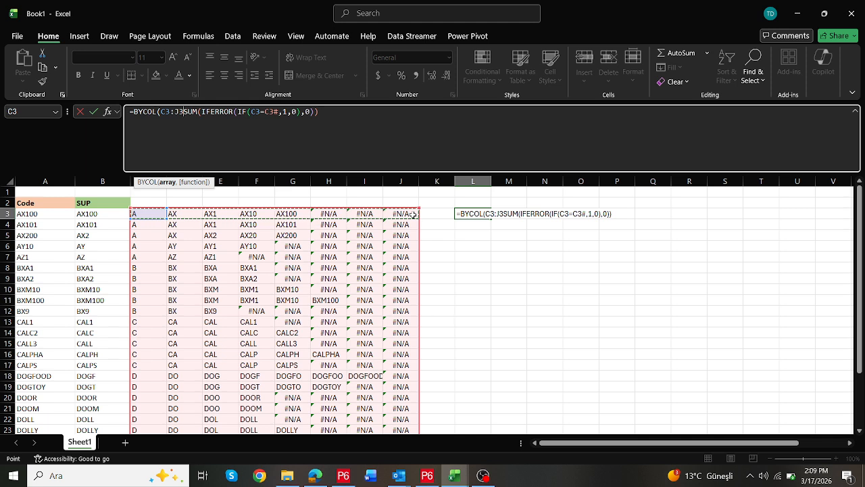
{"action": "type", "text": ",lambda("}
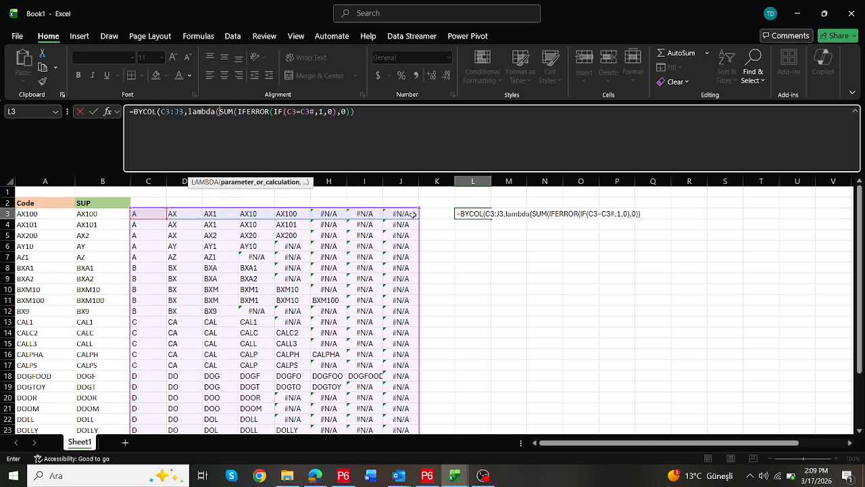
{"action": "type", "text": "c,"}
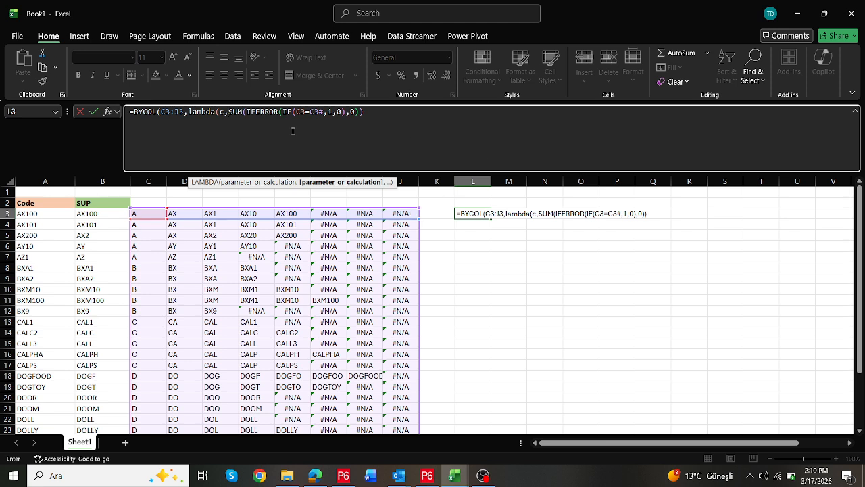
Step: Replace C3 with c in the IF comparison, close the BYCOL formula's brackets and enter it in L3
{"action": "double_click", "coordinate": [299, 112]}
{"action": "type", "text": "c"}
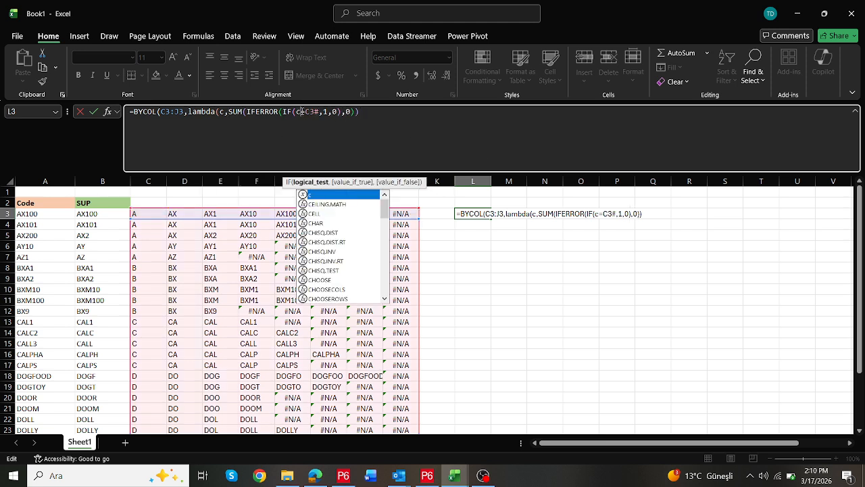
{"action": "left_click", "coordinate": [375, 108]}
{"action": "type", "text": "))"}
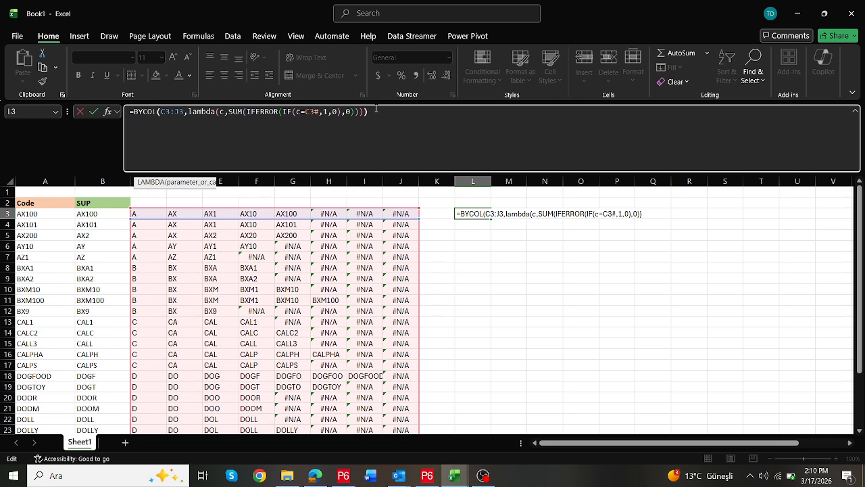
{"action": "key", "text": "ctrl+Return"}
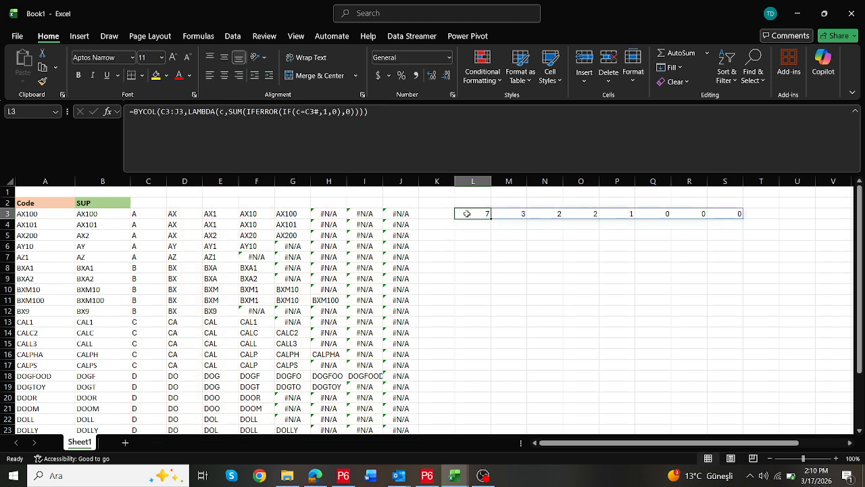
Step: Change the BYCOL range in the L3 formula to C5:J5, the prefix row of code AX200
{"action": "double_click", "coordinate": [467, 214]}
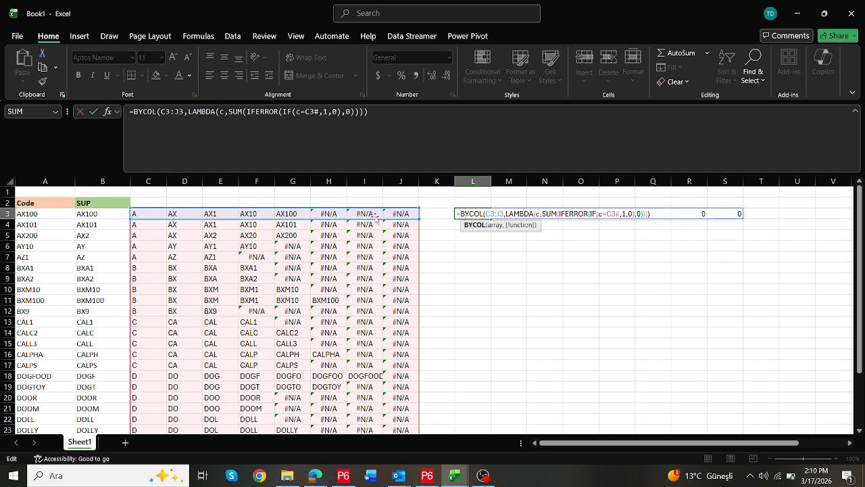
{"action": "key", "text": "Return"}
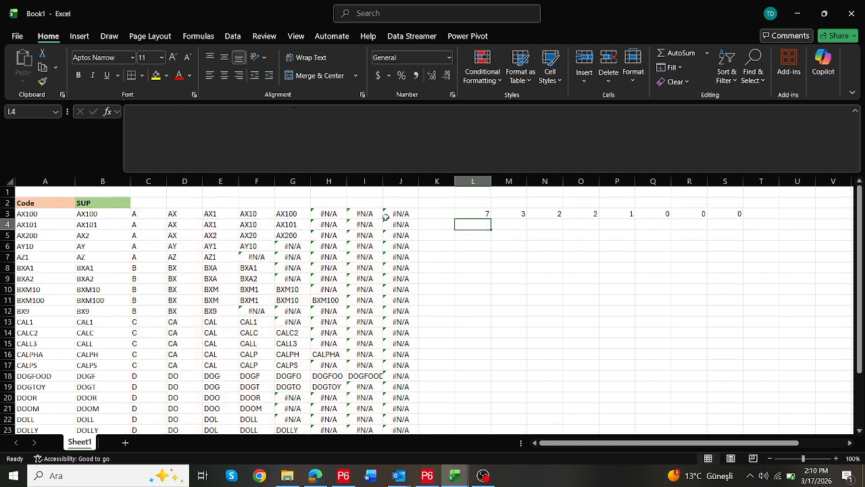
{"action": "double_click", "coordinate": [482, 214]}
{"action": "left_click_drag", "start_coordinate": [342, 223], "coordinate": [366, 238]}
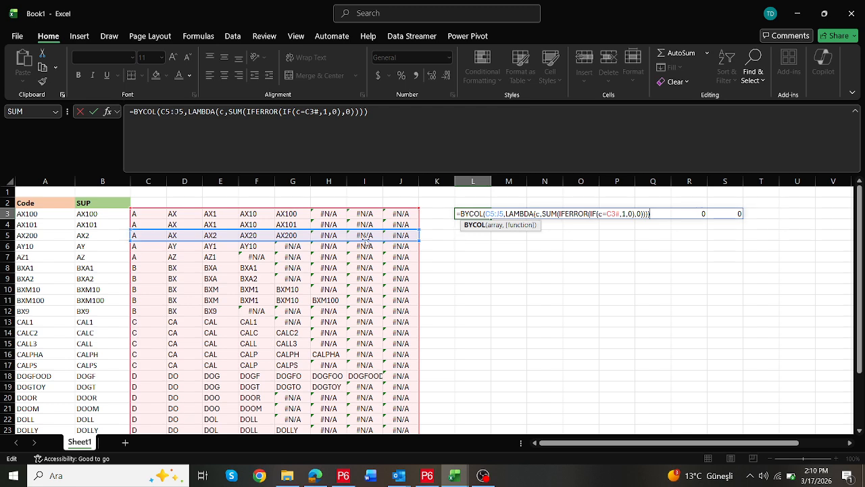
{"action": "key", "text": "ctrl+Return"}
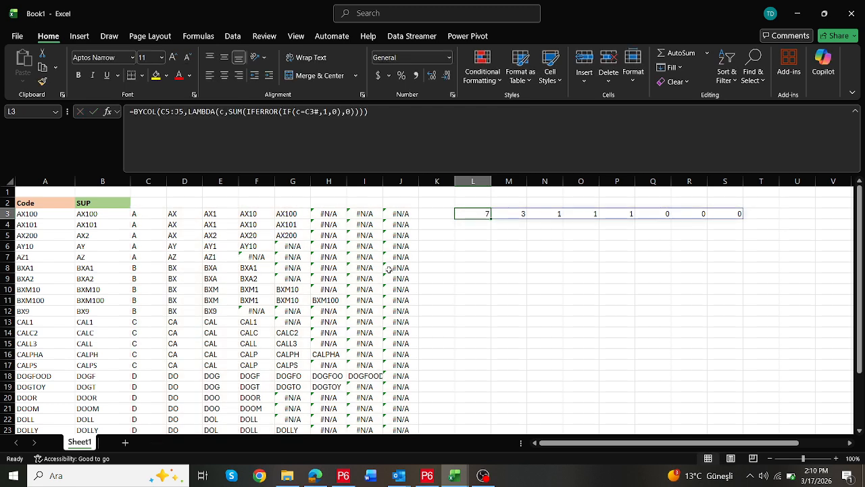
Step: Compare the L3 and M3 counts of prefixes A and AX with the AX200 example in the LinkedIn challenge post
{"action": "key", "text": "alt+Tab"}
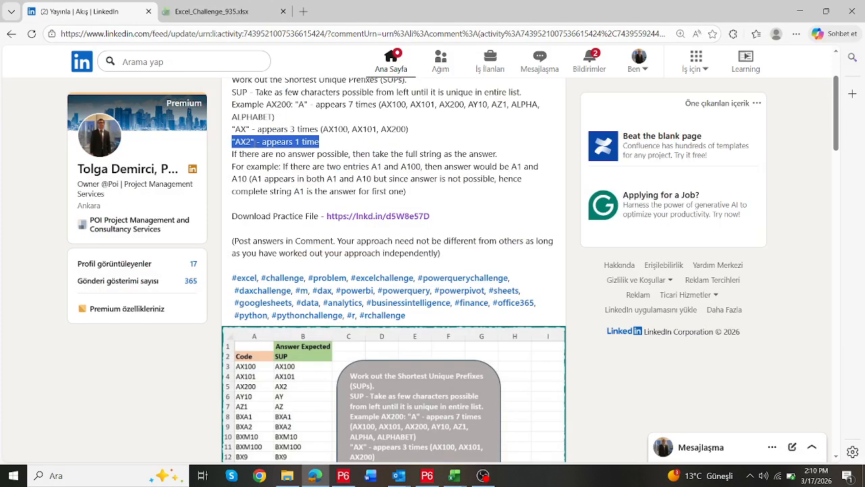
{"action": "scroll", "coordinate": [258, 132], "scroll_direction": "up", "scroll_amount": 1}
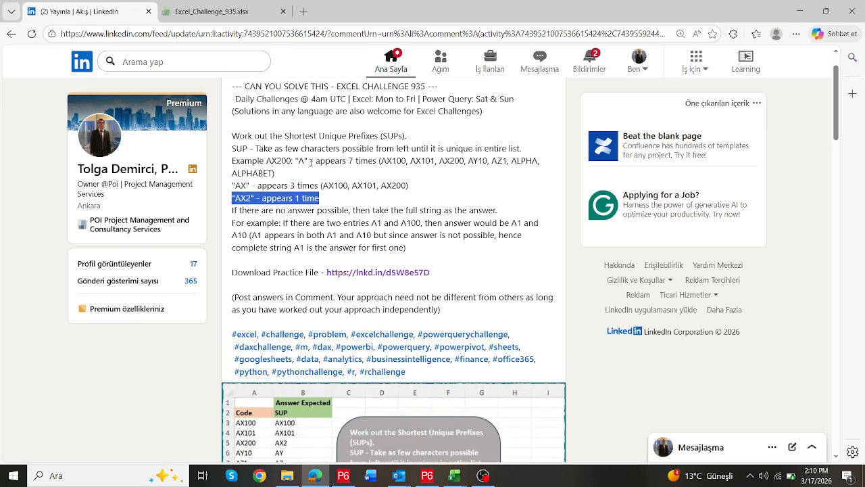
{"action": "key", "text": "alt+Tab"}
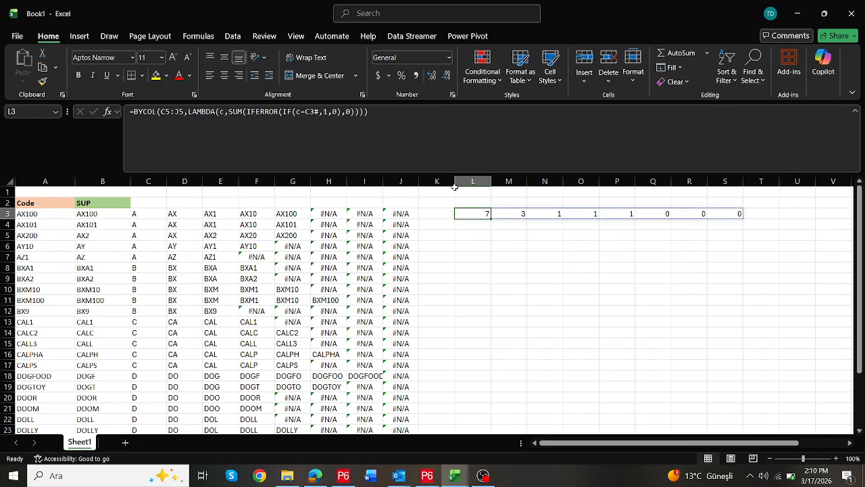
{"action": "key", "text": "alt+Tab"}
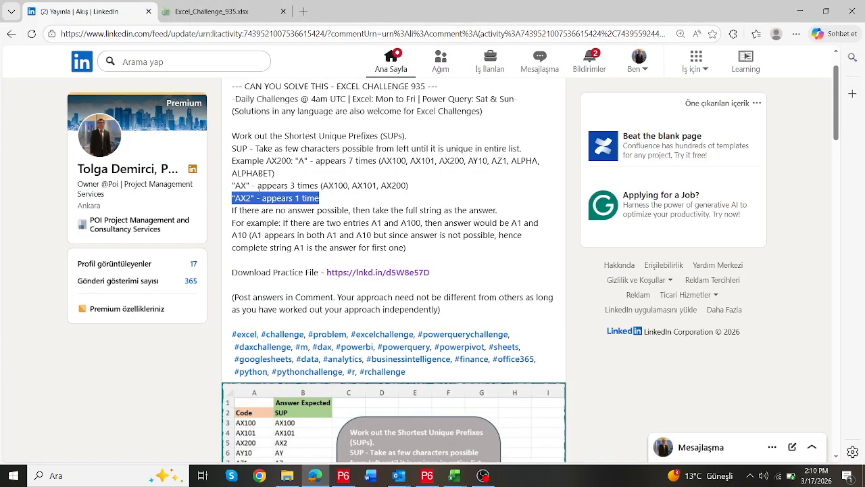
{"action": "key", "text": "alt+Tab"}
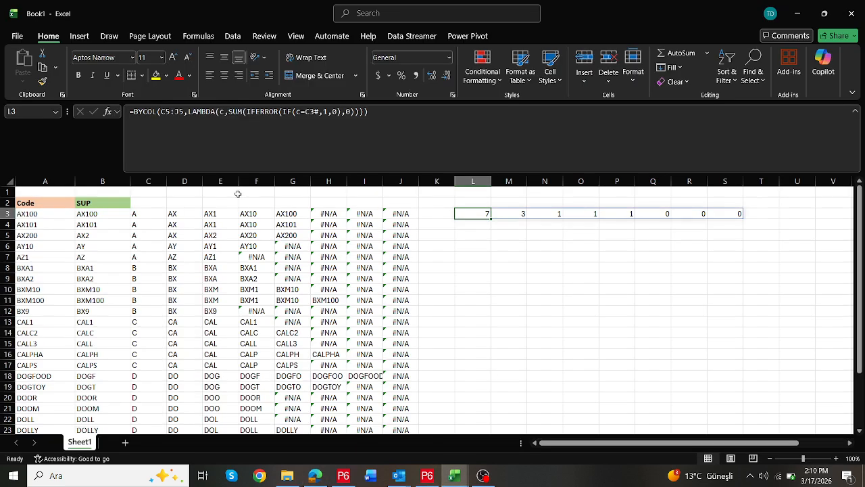
{"action": "left_click_drag", "start_coordinate": [144, 236], "coordinate": [200, 237]}
{"action": "left_click", "coordinate": [183, 238]}
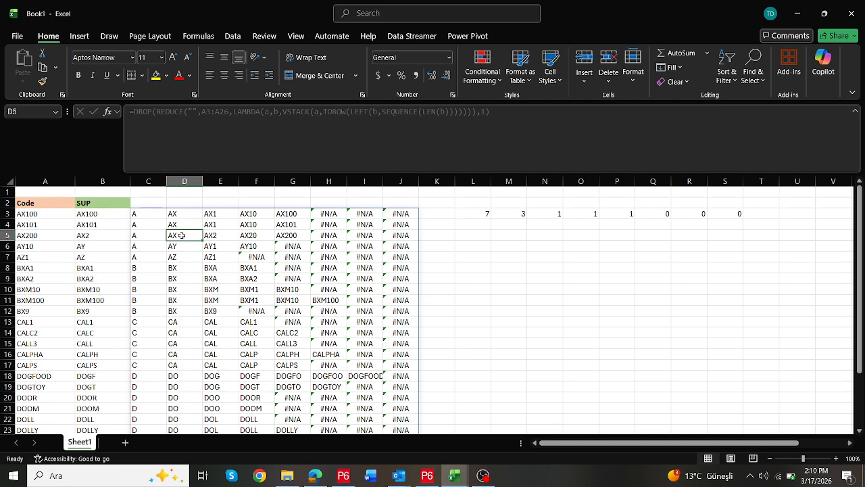
{"action": "left_click", "coordinate": [521, 214]}
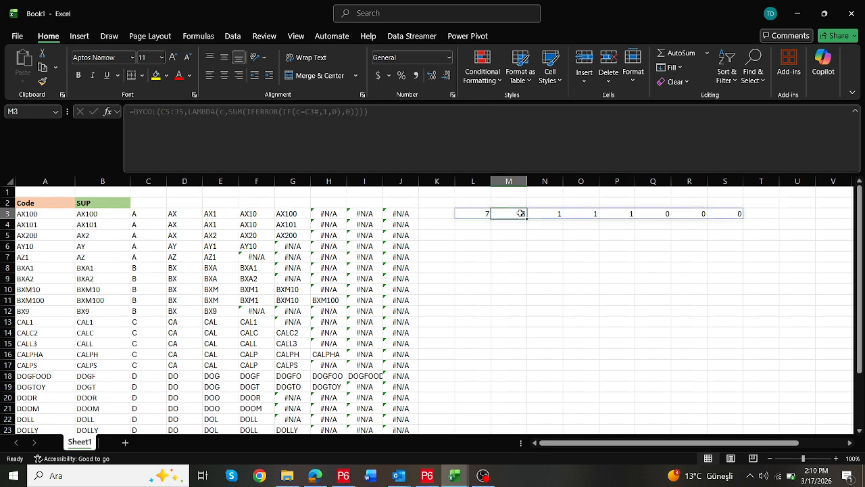
{"action": "key", "text": "alt+Tab"}
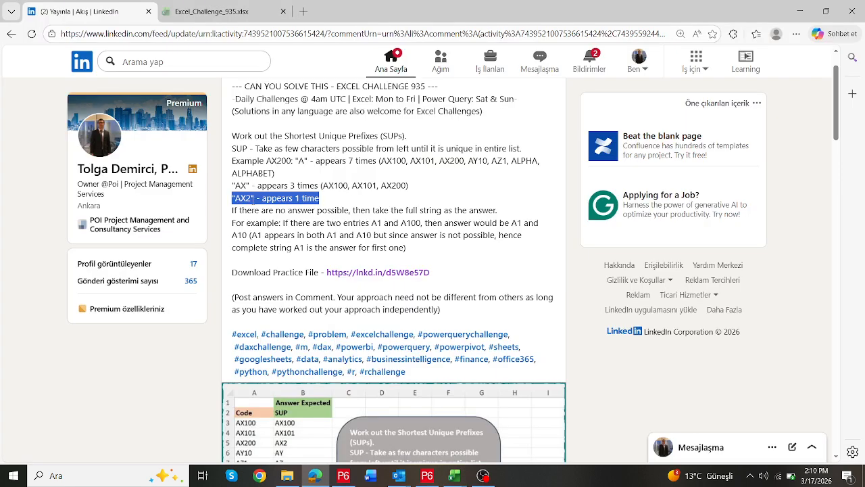
{"action": "key", "text": "alt+Tab"}
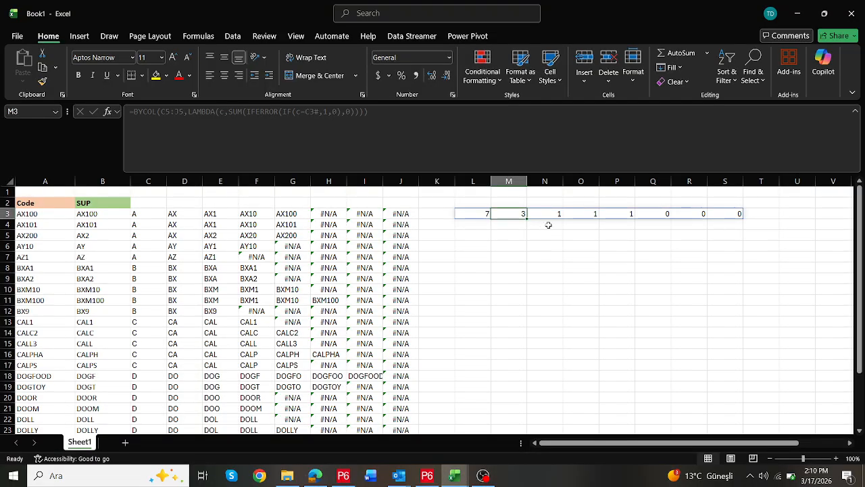
Step: Check the counts in N3:P3 against the shortest unique prefix rule in the LinkedIn challenge post
{"action": "left_click", "coordinate": [547, 215]}
{"action": "key", "text": "alt+Tab"}
{"action": "scroll", "coordinate": [360, 181], "scroll_direction": "up", "scroll_amount": 1}
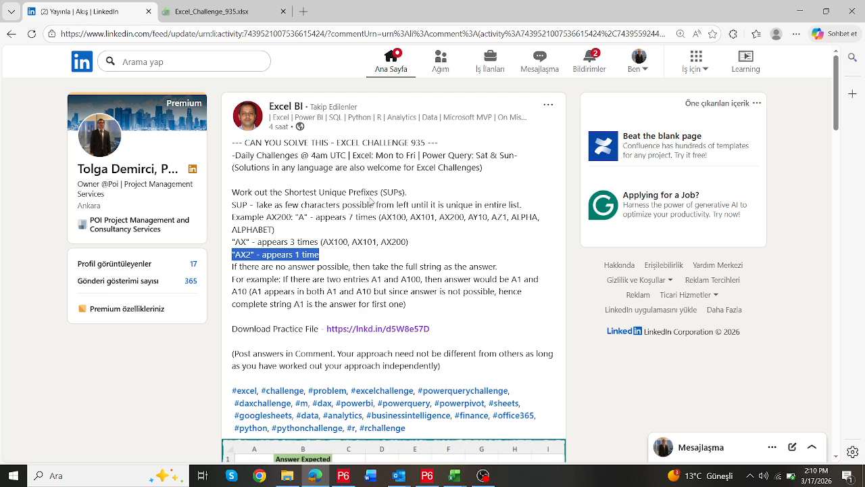
{"action": "key", "text": "alt+Tab"}
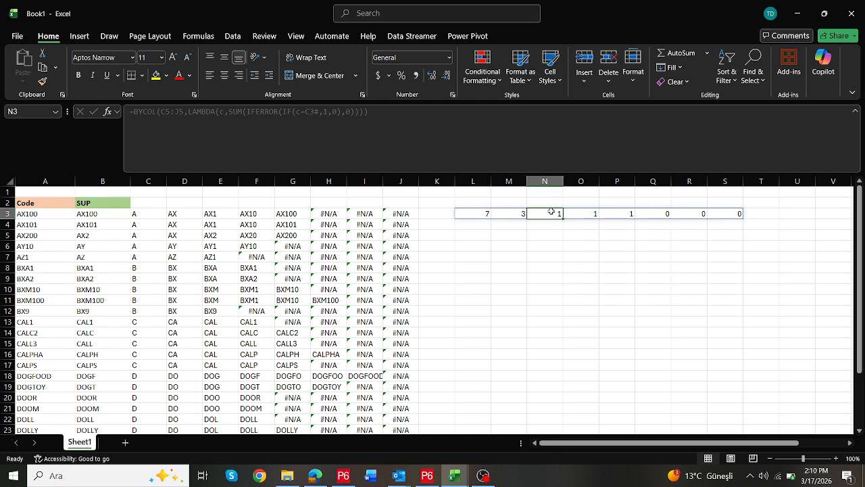
{"action": "left_click_drag", "start_coordinate": [551, 213], "coordinate": [626, 213]}
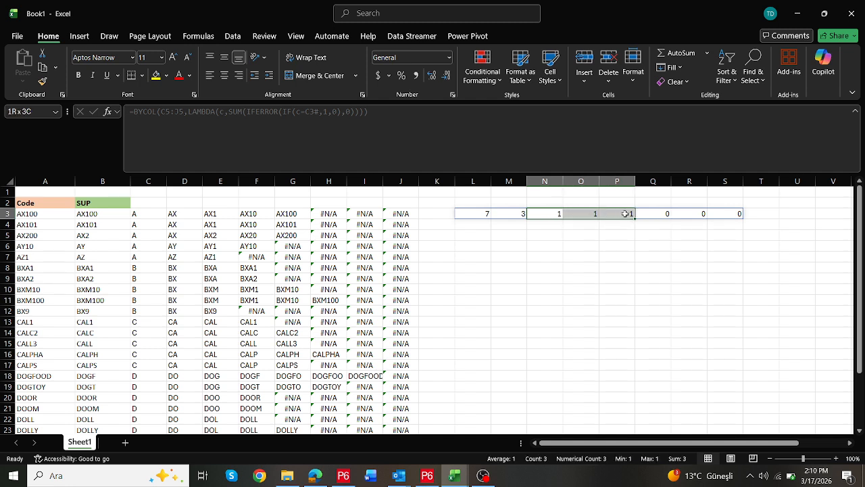
{"action": "left_click_drag", "start_coordinate": [626, 214], "coordinate": [626, 213]}
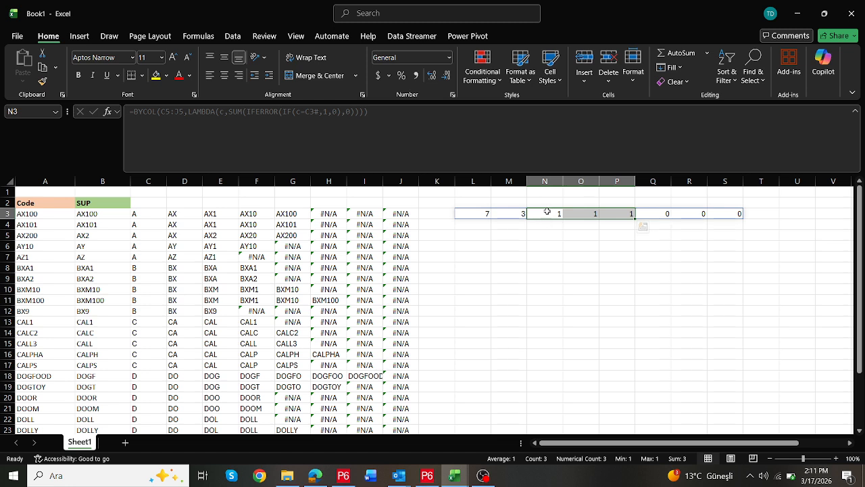
Step: Append =1 to the BYCOL formula in L3 to test which prefixes occur exactly once
{"action": "double_click", "coordinate": [473, 213]}
{"action": "key", "text": "Escape"}
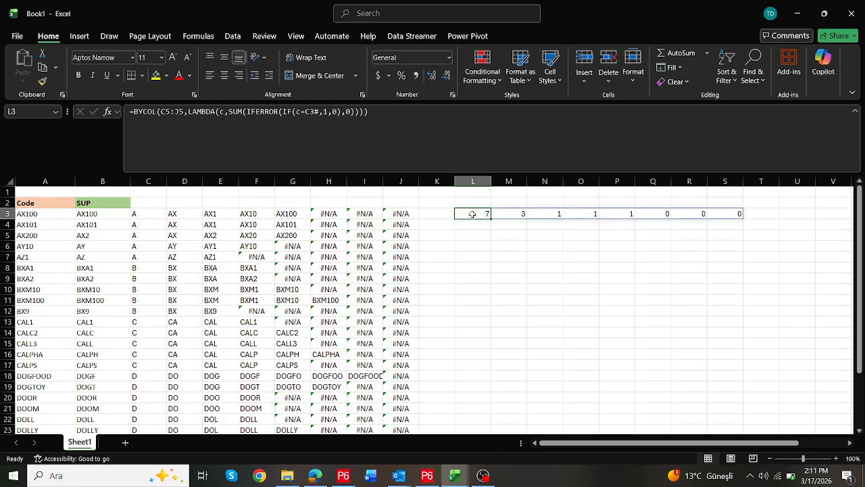
{"action": "double_click", "coordinate": [473, 214]}
{"action": "key", "text": "Escape"}
{"action": "left_click", "coordinate": [429, 121]}
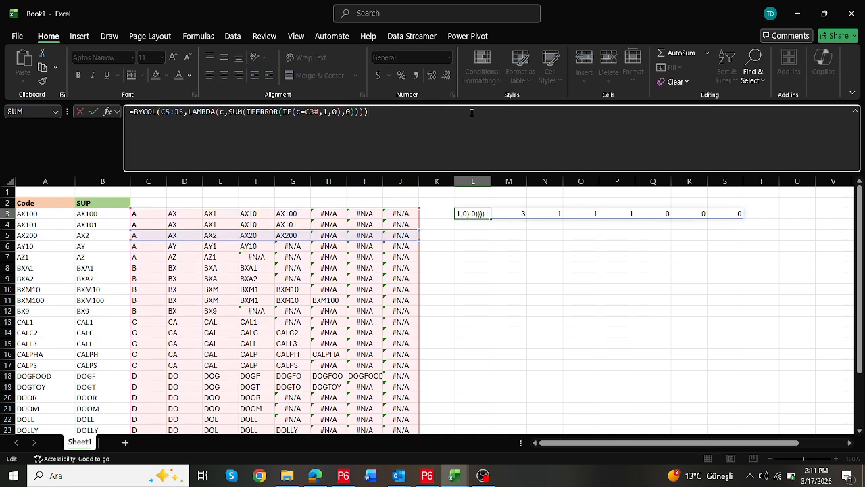
{"action": "type", "text": "=1"}
{"action": "key", "text": "Return"}
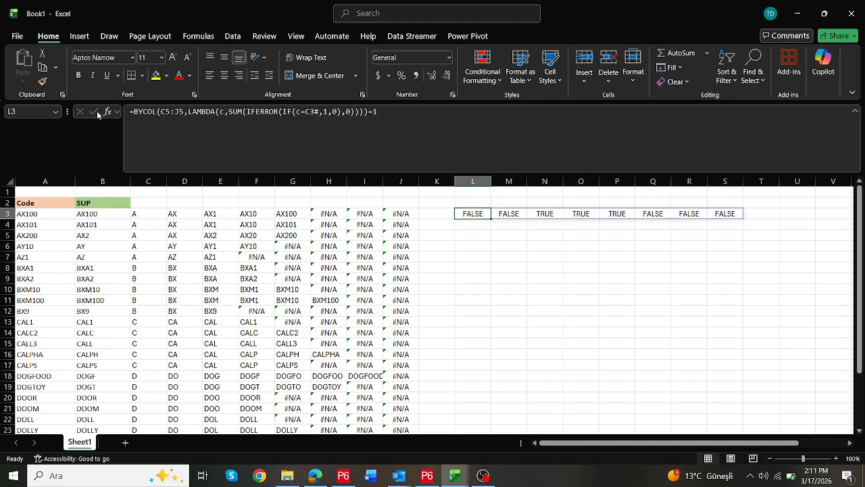
Step: Wrap the L3 test in IF, returning C5:J5 when the count equals 1 and "" otherwise
{"action": "left_click", "coordinate": [140, 113]}
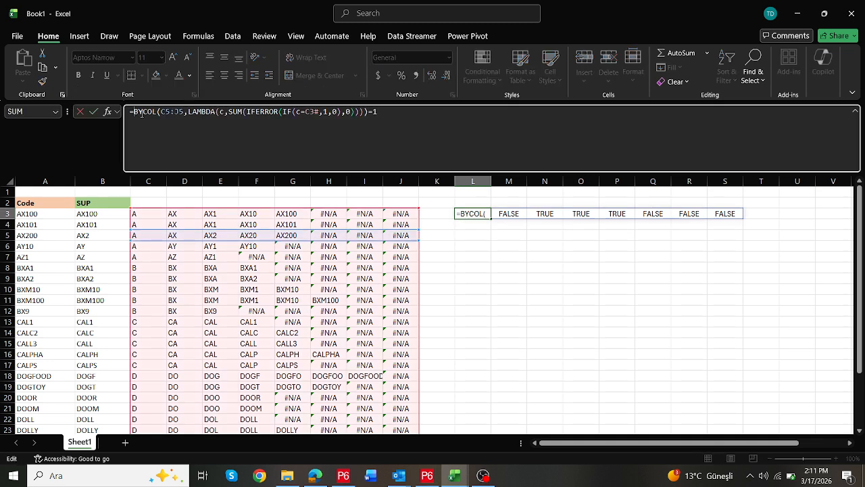
{"action": "type", "text": "if("}
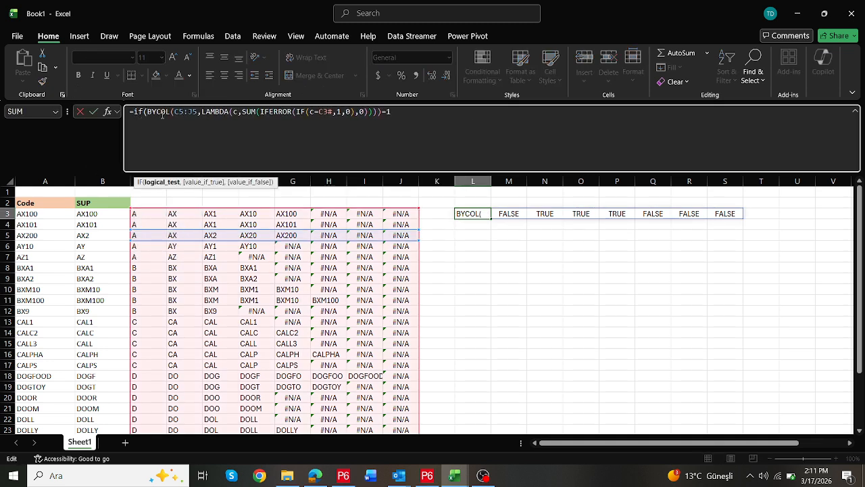
{"action": "left_click", "coordinate": [409, 108]}
{"action": "type", "text": ","}
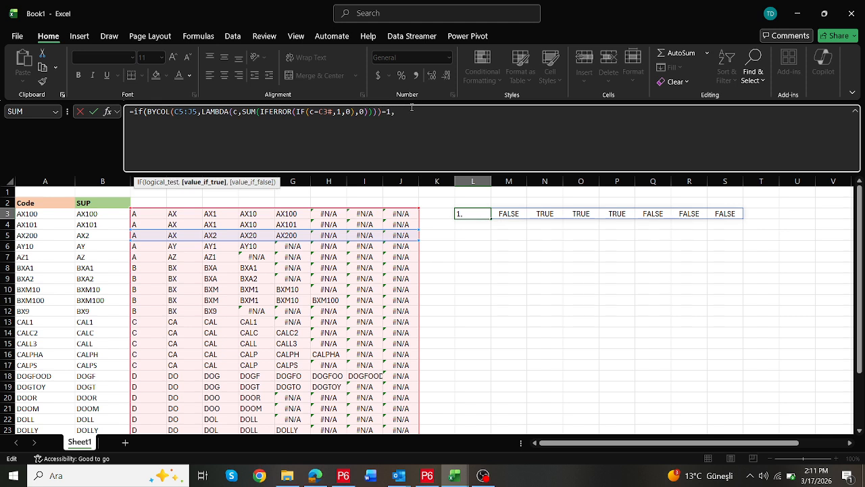
{"action": "left_click_drag", "start_coordinate": [154, 235], "coordinate": [411, 235]}
{"action": "type", "text": ","}
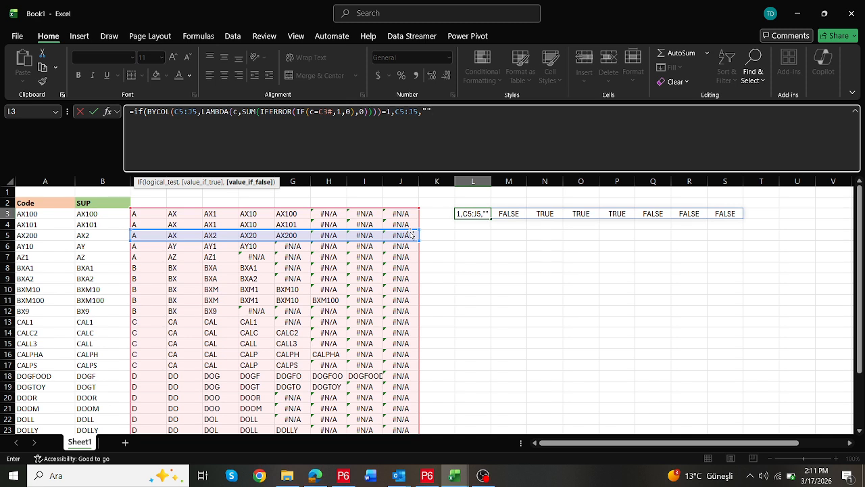
{"action": "type", "text": "\"\""}
{"action": "key", "text": "Return"}
{"action": "key", "text": "Up"}
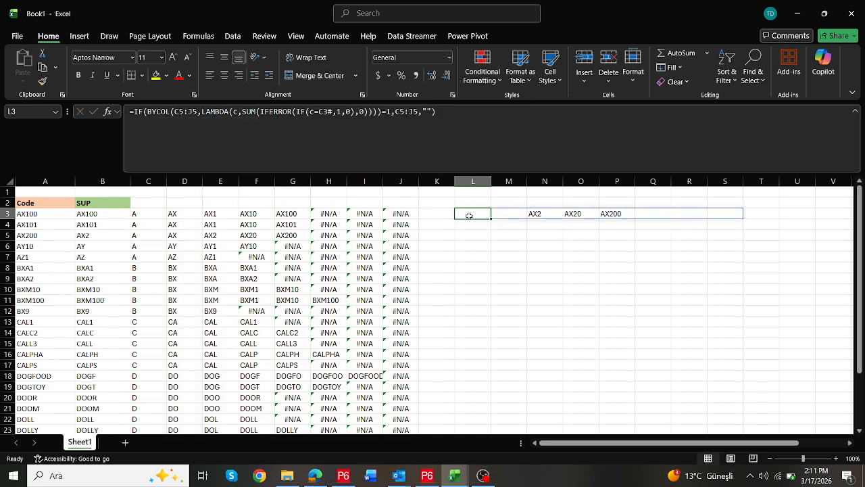
Step: Wrap the L3 formula in LET, naming the IF result d, and return FILTER(d,d<>"")
{"action": "left_click", "coordinate": [136, 111]}
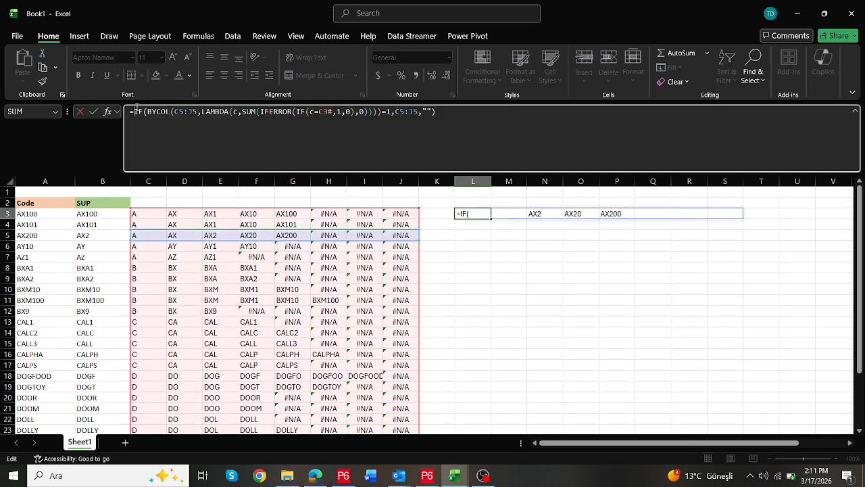
{"action": "type", "text": "let("}
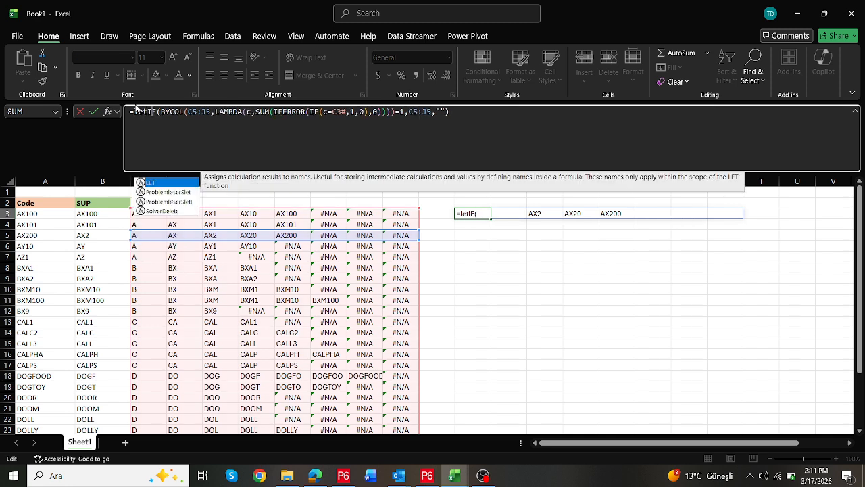
{"action": "type", "text": "d,"}
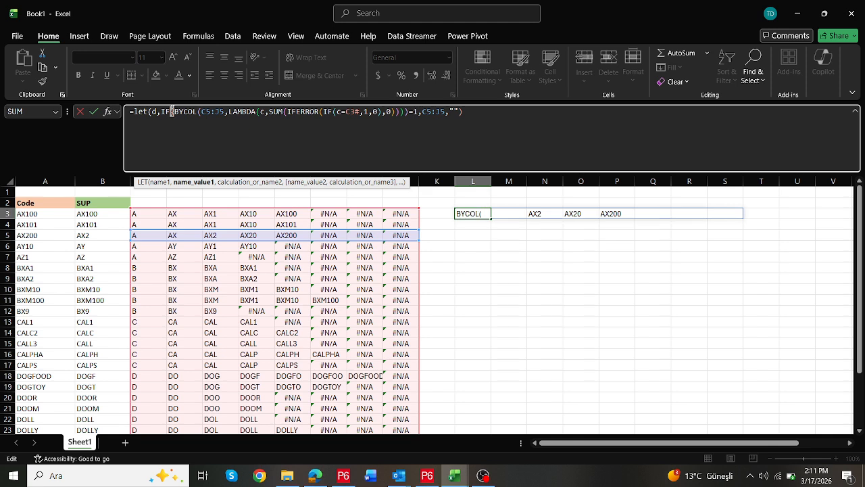
{"action": "left_click", "coordinate": [479, 112]}
{"action": "type", "text": ",filter"}
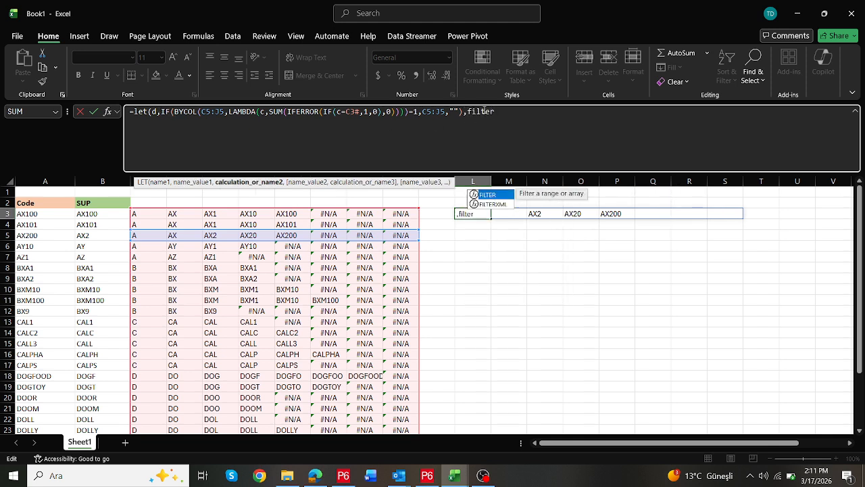
{"action": "type", "text": "(d,d<>"}
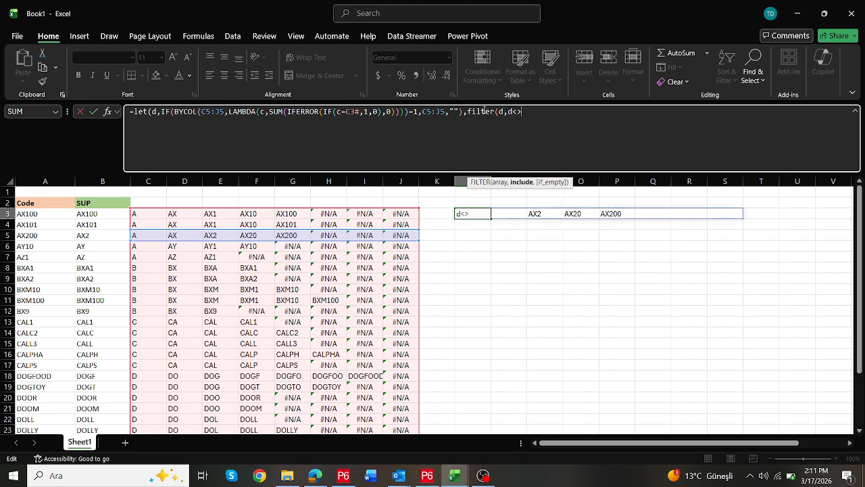
{"action": "type", "text": "\"\"))"}
{"action": "key", "text": "ctrl+Return"}
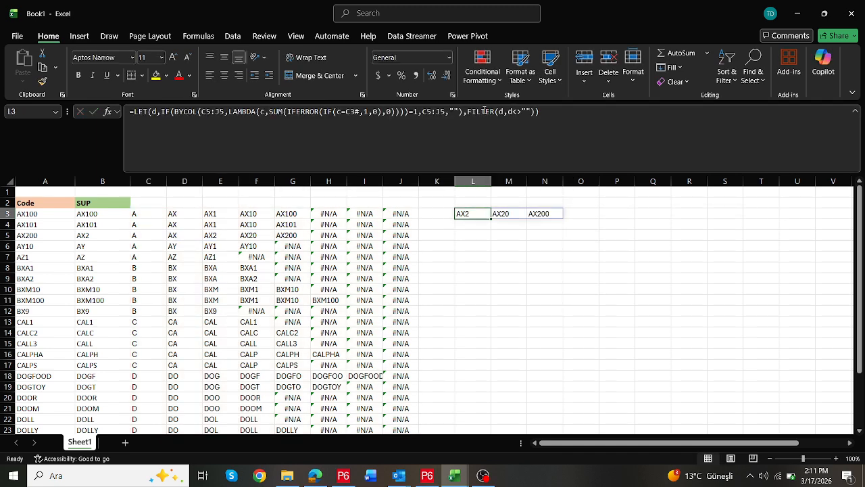
{"action": "double_click", "coordinate": [478, 213]}
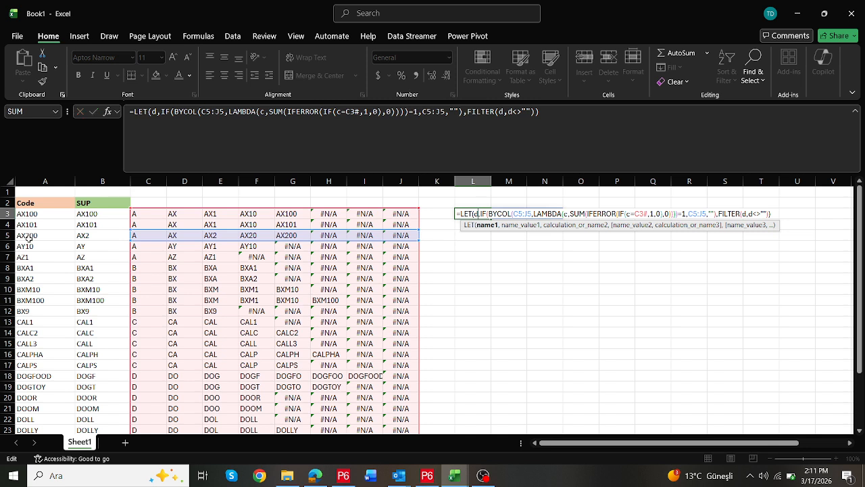
{"action": "left_click", "coordinate": [93, 111]}
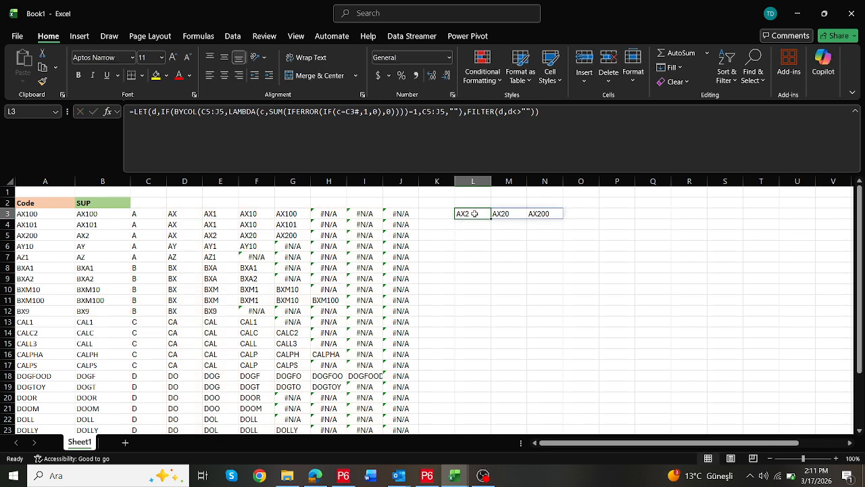
Step: Wrap the L3 formula in TAKE with an empty rows argument and 1 column to keep only the first unique prefix
{"action": "left_click", "coordinate": [136, 112]}
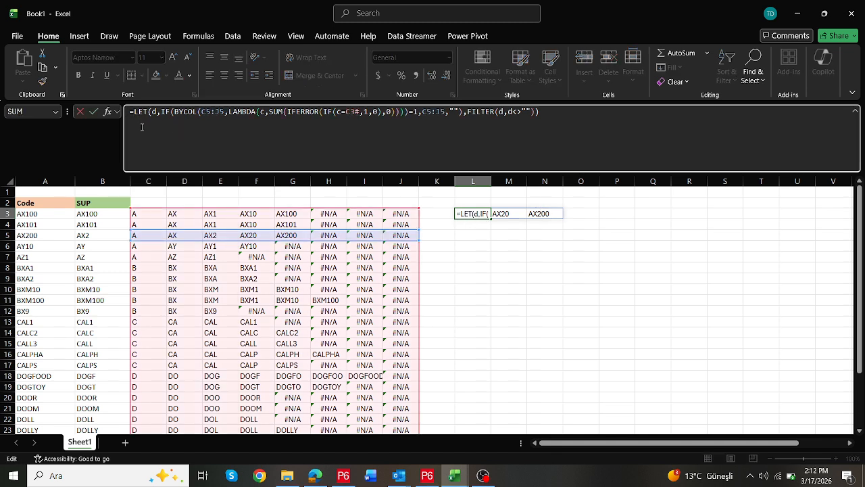
{"action": "type", "text": "ta"}
{"action": "key", "text": "Tab"}
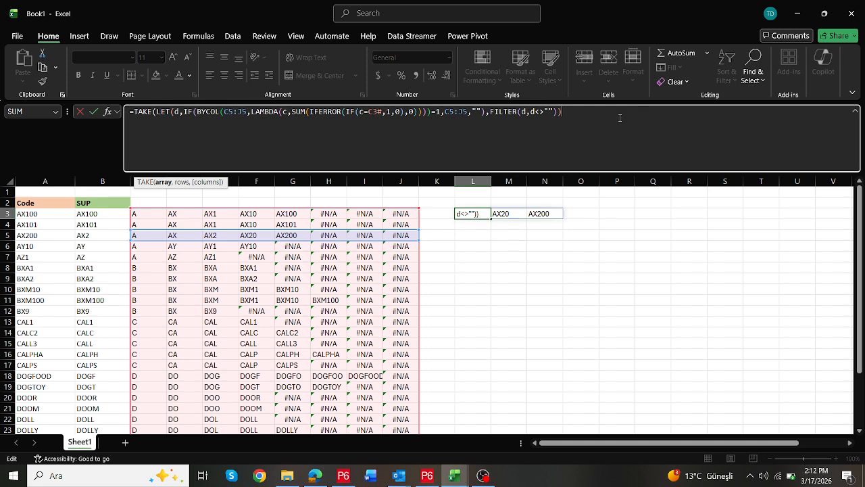
{"action": "type", "text": ",,1)"}
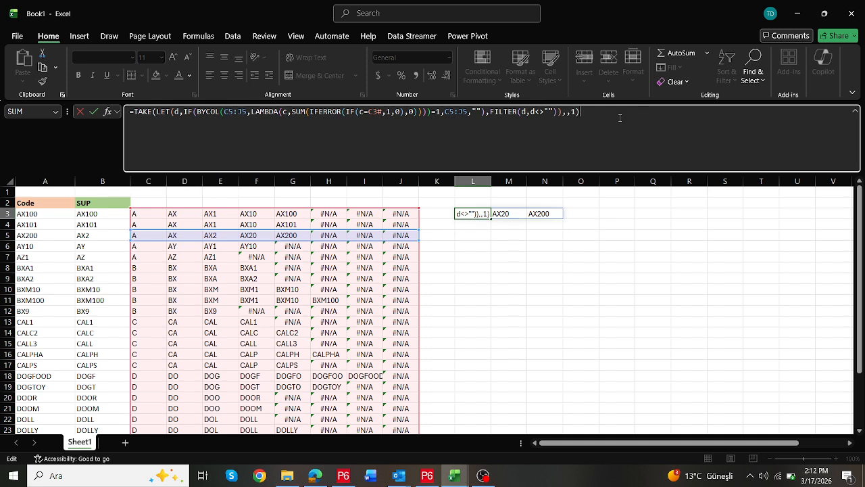
{"action": "key", "text": "Return"}
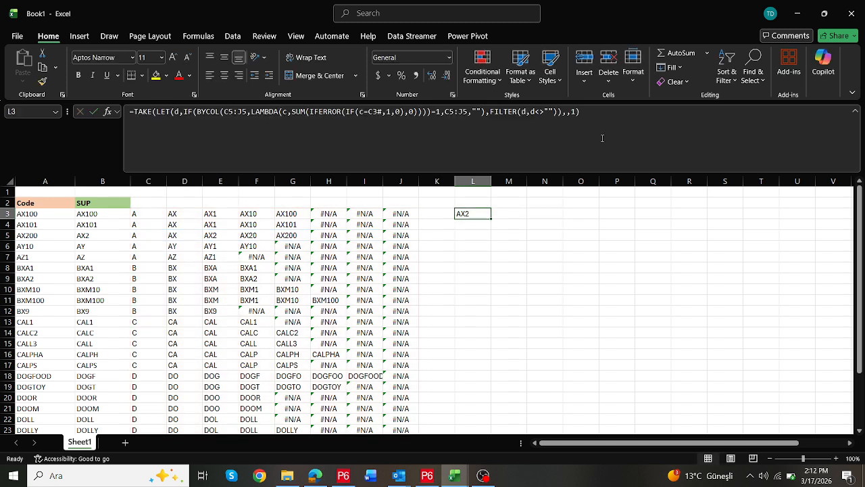
Step: Move the TAKE formula from L3 to K5, alongside the AX200 row it evaluates
{"action": "double_click", "coordinate": [481, 213]}
{"action": "key", "text": "Escape"}
{"action": "left_click_drag", "start_coordinate": [474, 215], "coordinate": [437, 233]}
{"action": "left_click", "coordinate": [474, 214]}
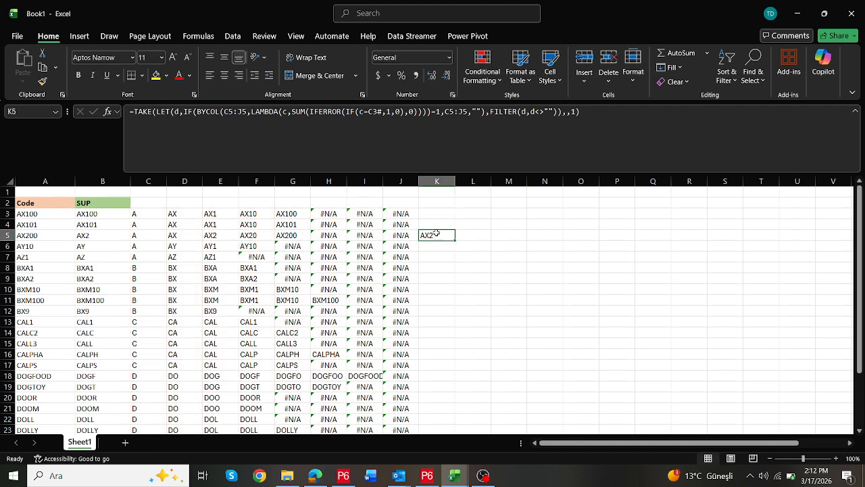
{"action": "left_click", "coordinate": [30, 234]}
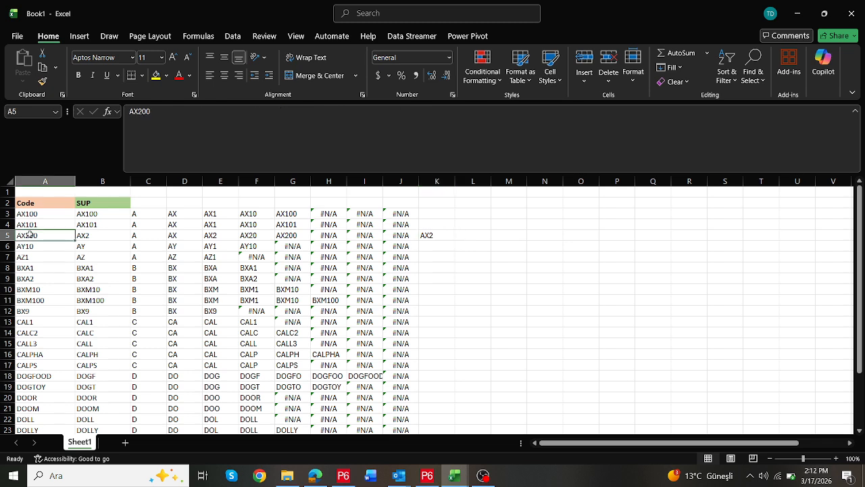
{"action": "left_click_drag", "start_coordinate": [42, 235], "coordinate": [436, 235]}
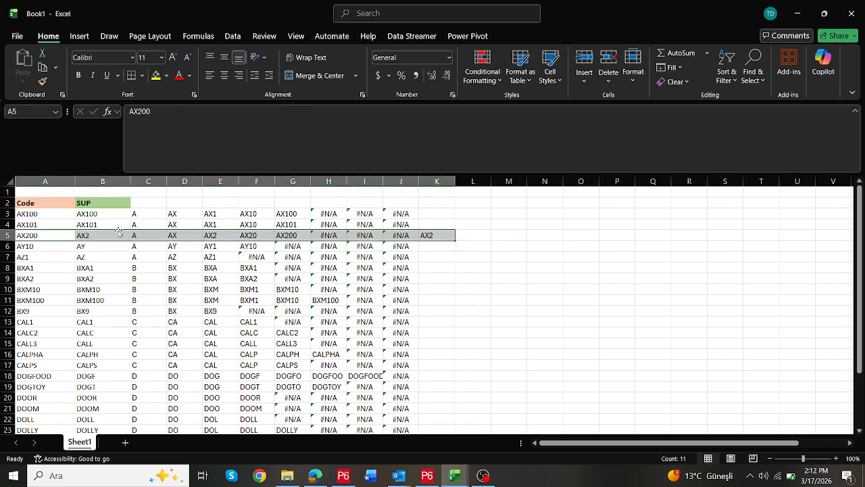
{"action": "double_click", "coordinate": [438, 235]}
{"action": "key", "text": "Escape"}
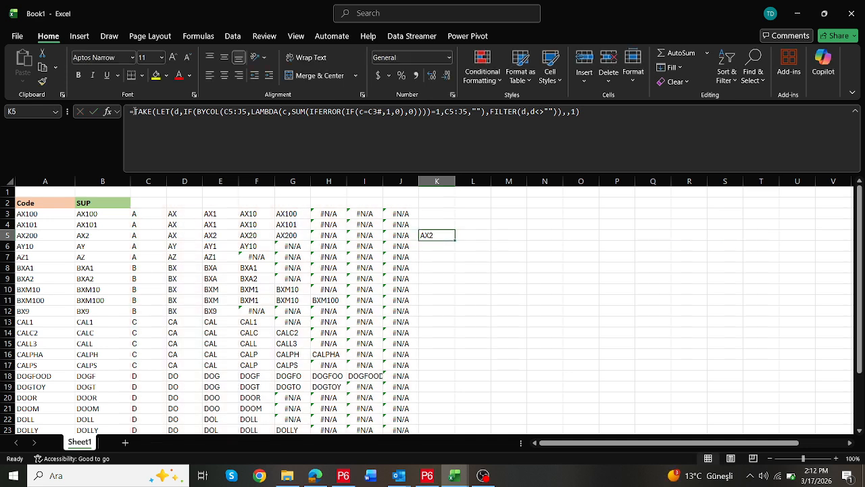
Step: Wrap the K5 formula in BYROW over C3# with a LAMBDA that names each row e
{"action": "left_click", "coordinate": [144, 112]}
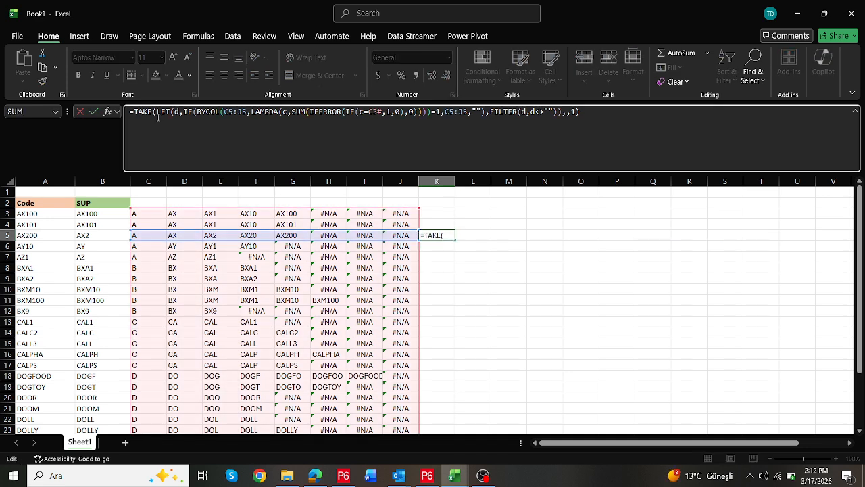
{"action": "type", "text": "by"}
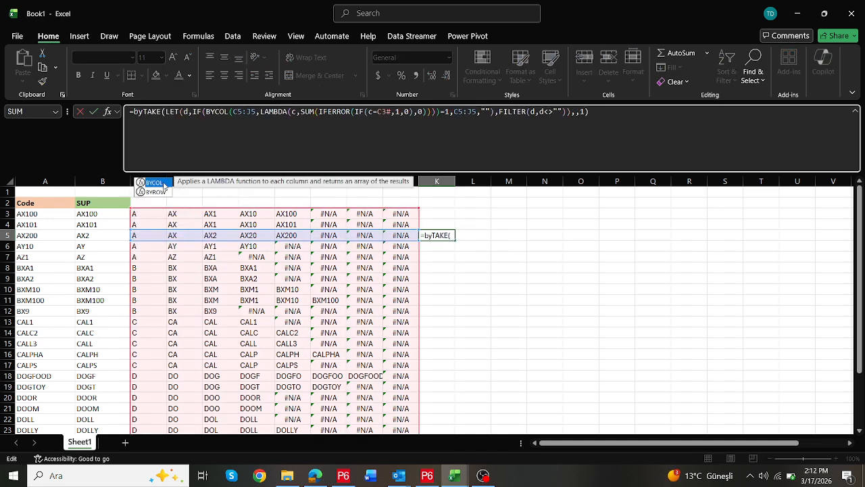
{"action": "double_click", "coordinate": [157, 192]}
{"action": "left_click_drag", "start_coordinate": [150, 212], "coordinate": [405, 325]}
{"action": "type", "text": ",lambda"}
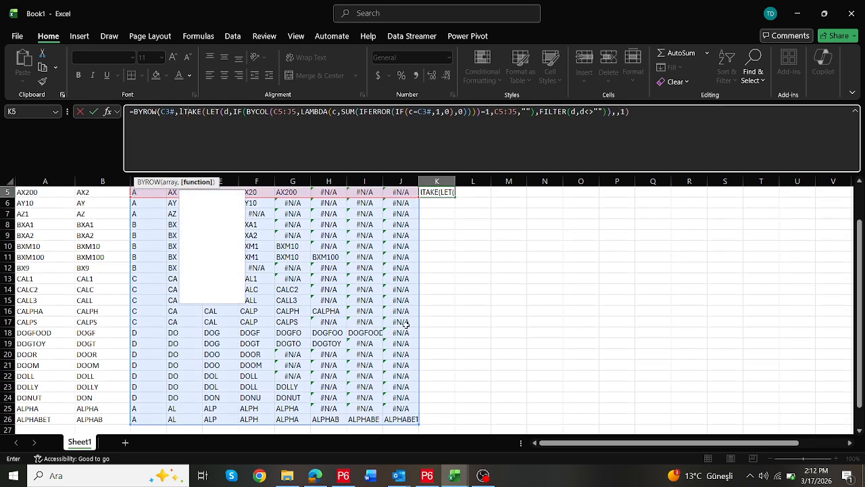
{"action": "type", "text": "(e,"}
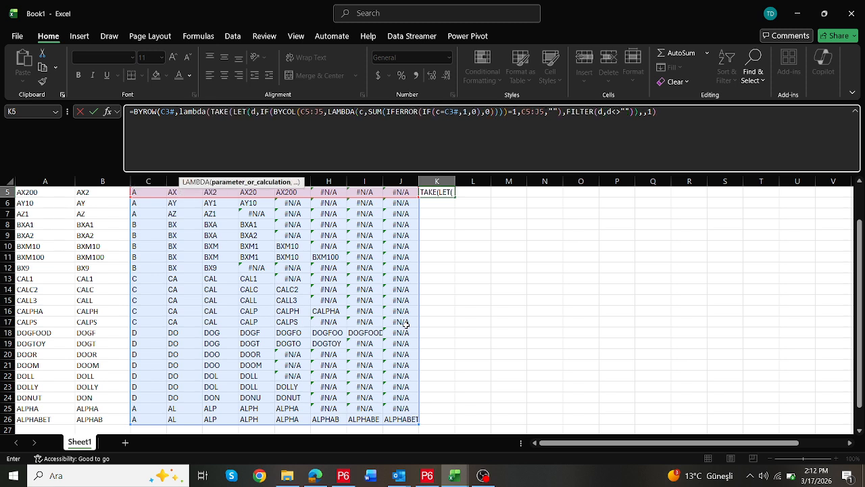
Step: Replace both C5:J5 references in the K5 formula with e, then close and enter the BYROW formula
{"action": "double_click", "coordinate": [314, 111]}
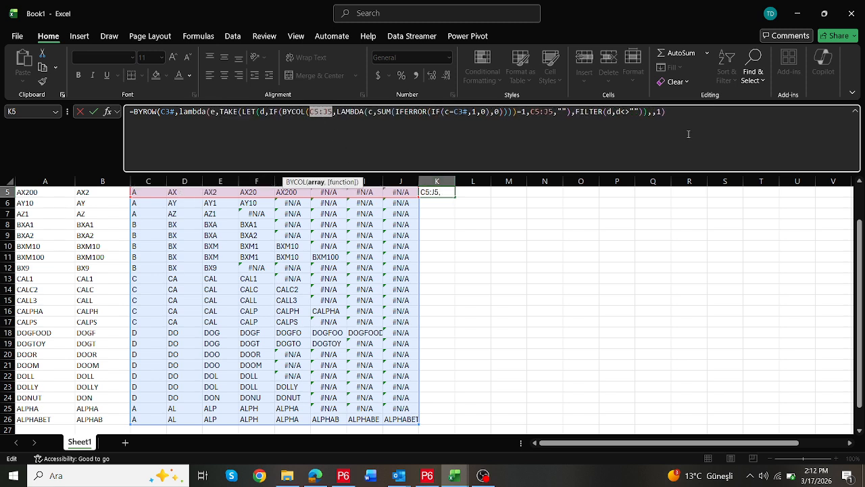
{"action": "type", "text": "e"}
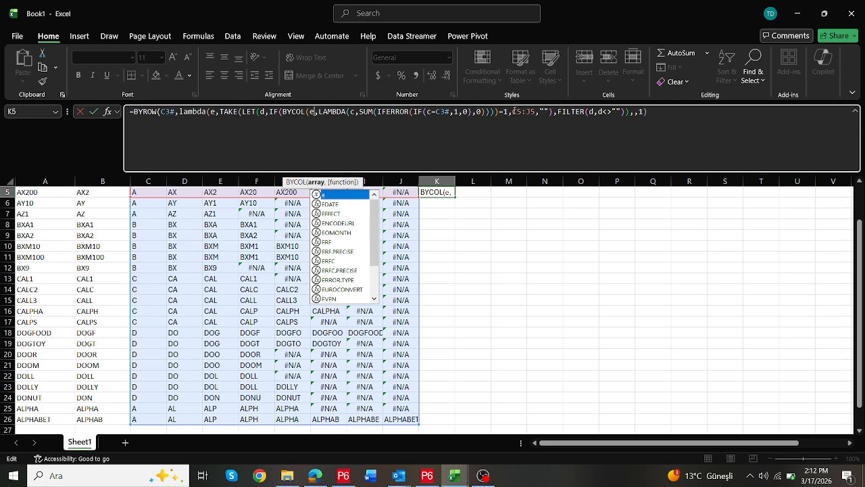
{"action": "double_click", "coordinate": [521, 111]}
{"action": "type", "text": "e"}
{"action": "left_click", "coordinate": [657, 124]}
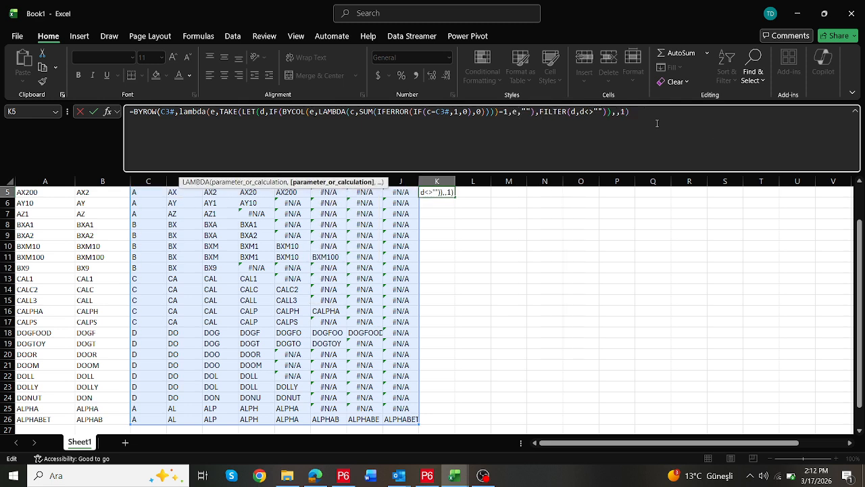
{"action": "type", "text": ")"}
{"action": "key", "text": "Return"}
Step: Move the BYROW formula from K5 to K3 so its results line up with the code rows
{"action": "scroll", "coordinate": [431, 215], "scroll_direction": "up", "scroll_amount": 2}
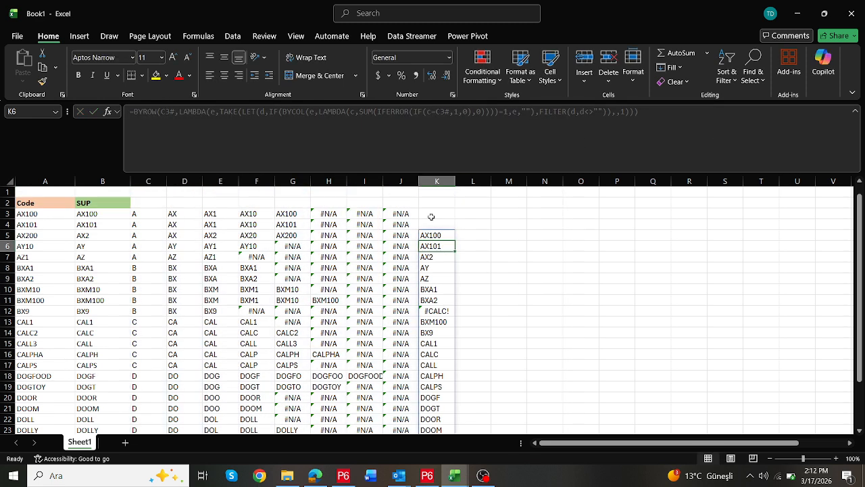
{"action": "left_click", "coordinate": [436, 234]}
{"action": "left_click_drag", "start_coordinate": [436, 232], "coordinate": [439, 213]}
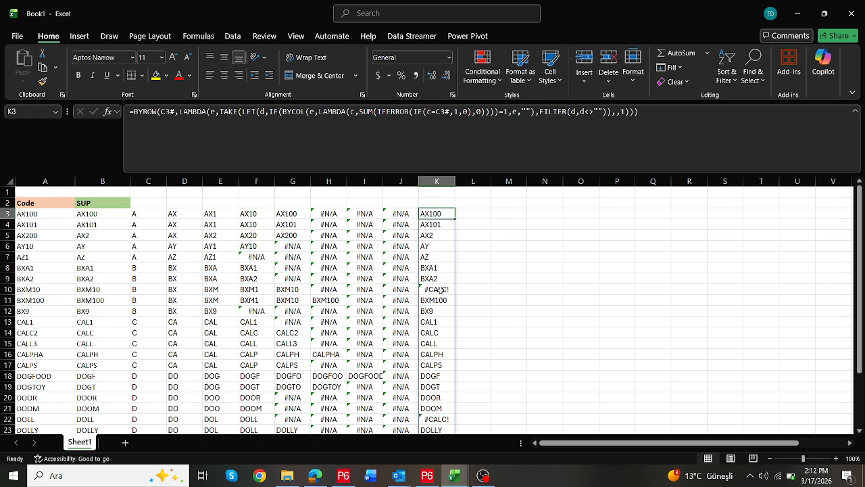
Step: Check the BXM10 row against the LinkedIn challenge's rule for codes without a unique prefix, then return to Excel
{"action": "left_click_drag", "start_coordinate": [441, 290], "coordinate": [34, 290]}
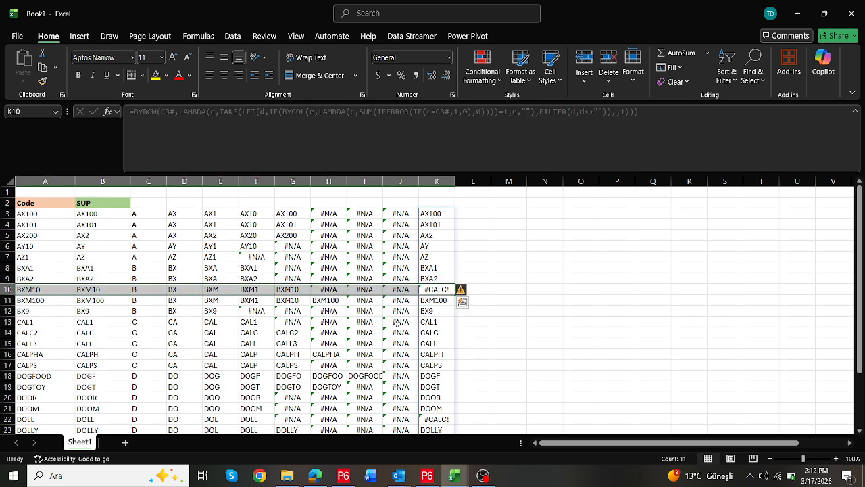
{"action": "key", "text": "alt+Tab"}
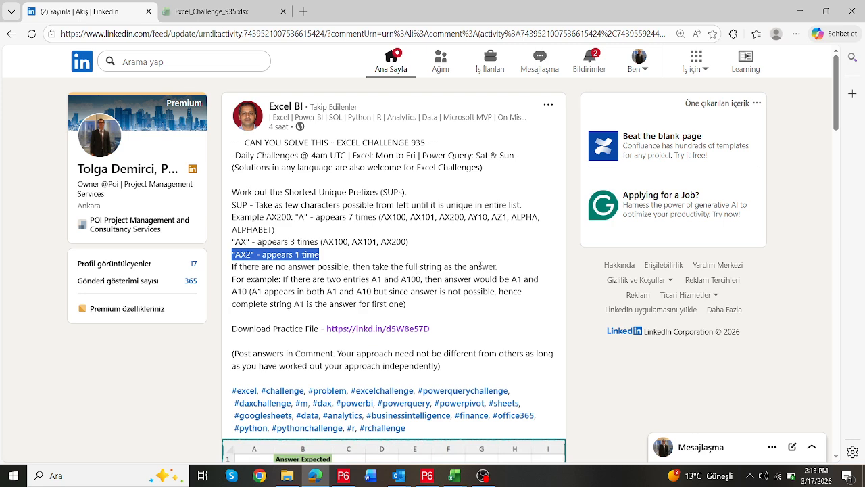
{"action": "key", "text": "alt+Tab"}
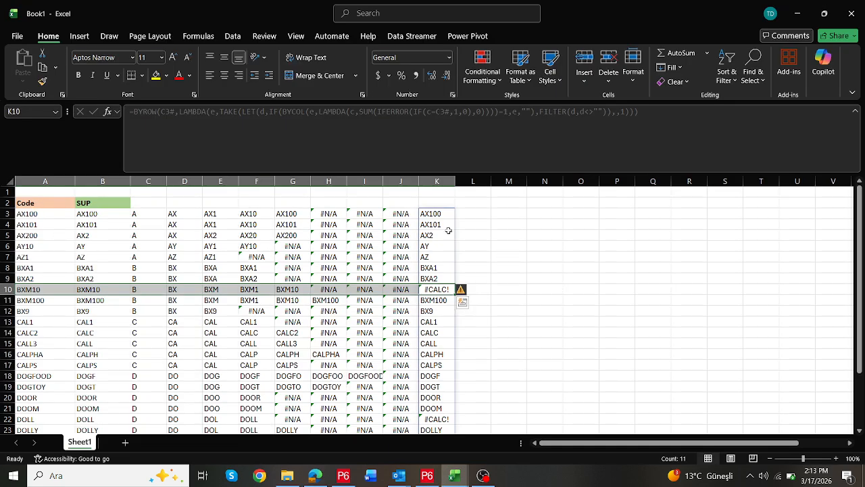
Step: Wrap the K3 BYROW formula in IFERROR, using the full codes in A3:A26 as the fallback value
{"action": "left_click", "coordinate": [436, 215]}
{"action": "left_click", "coordinate": [128, 109]}
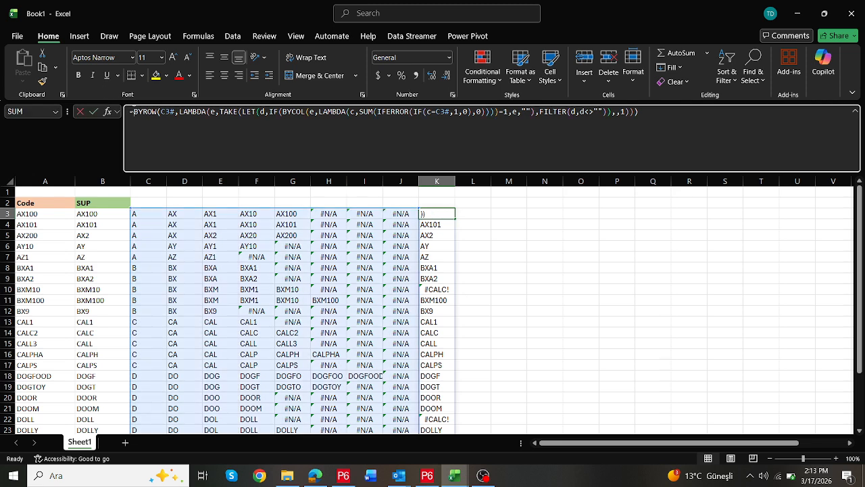
{"action": "type", "text": "if"}
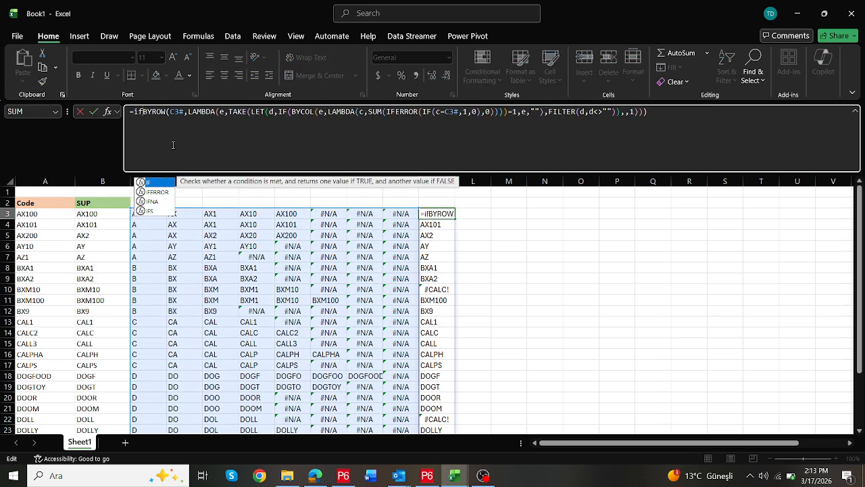
{"action": "double_click", "coordinate": [163, 192]}
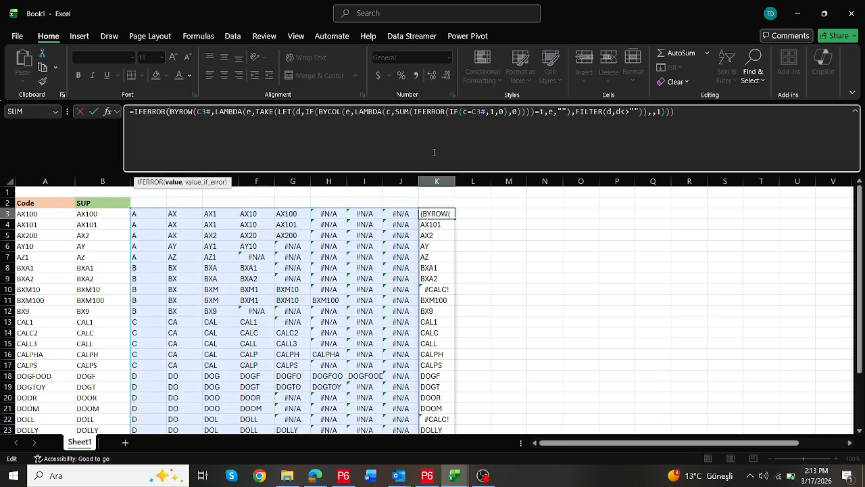
{"action": "left_click", "coordinate": [676, 119]}
{"action": "type", "text": ")"}
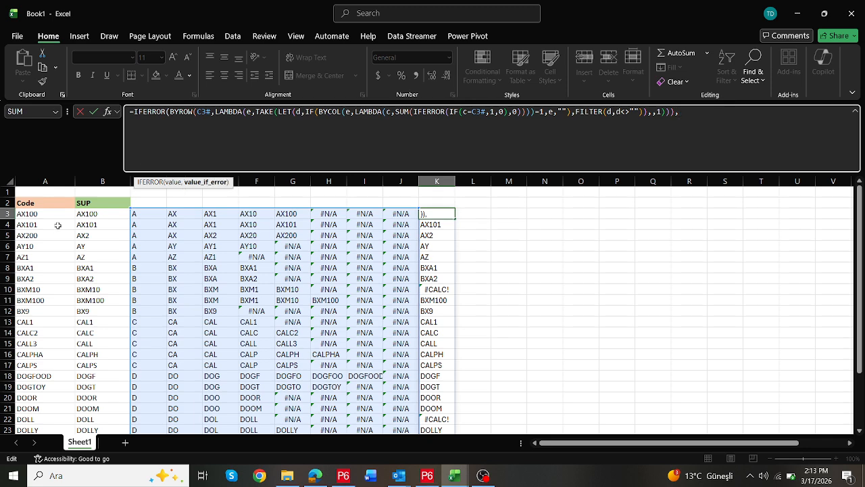
{"action": "type", "text": ","}
{"action": "left_click_drag", "start_coordinate": [54, 215], "coordinate": [60, 385]}
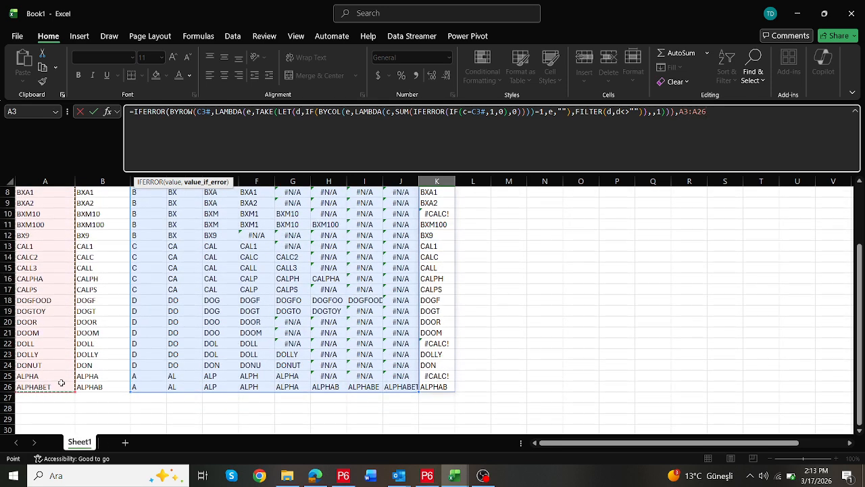
{"action": "key", "text": "Return"}
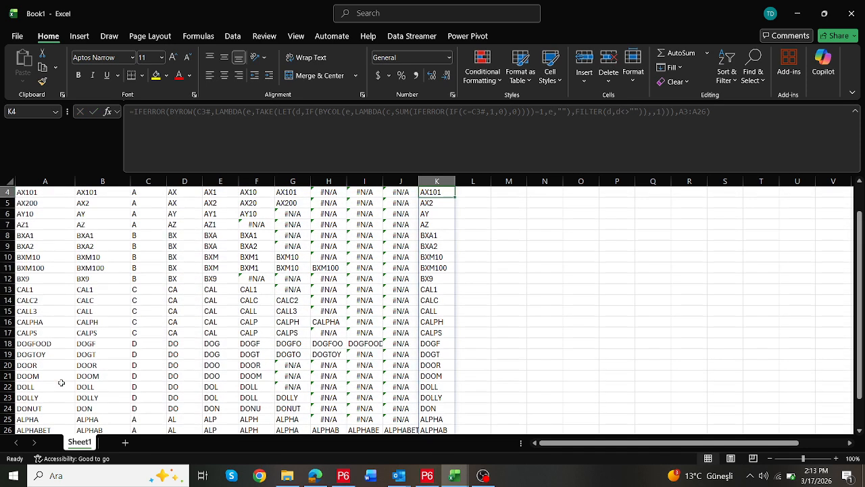
Step: Enter =B3:B26=K3# in M3 to compare the expected SUP answers with the formula results, and review every row
{"action": "scroll", "coordinate": [263, 347], "scroll_direction": "up", "scroll_amount": 1}
{"action": "left_click", "coordinate": [477, 216]}
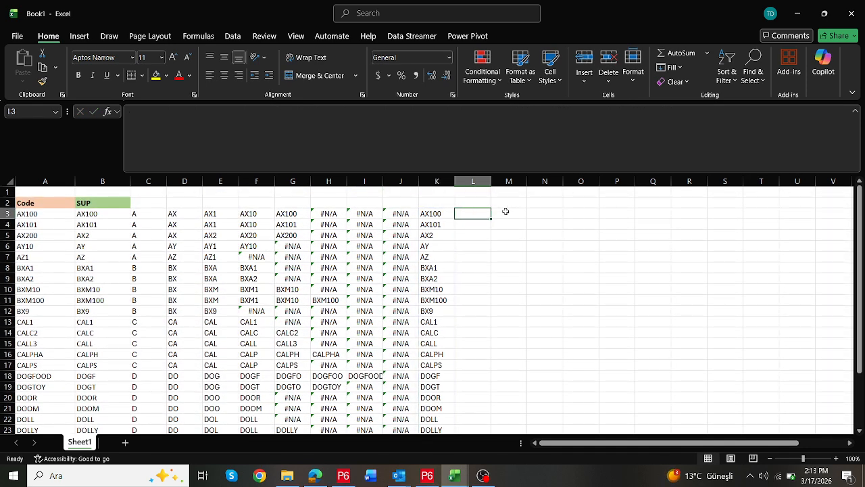
{"action": "left_click", "coordinate": [508, 213]}
{"action": "type", "text": "="}
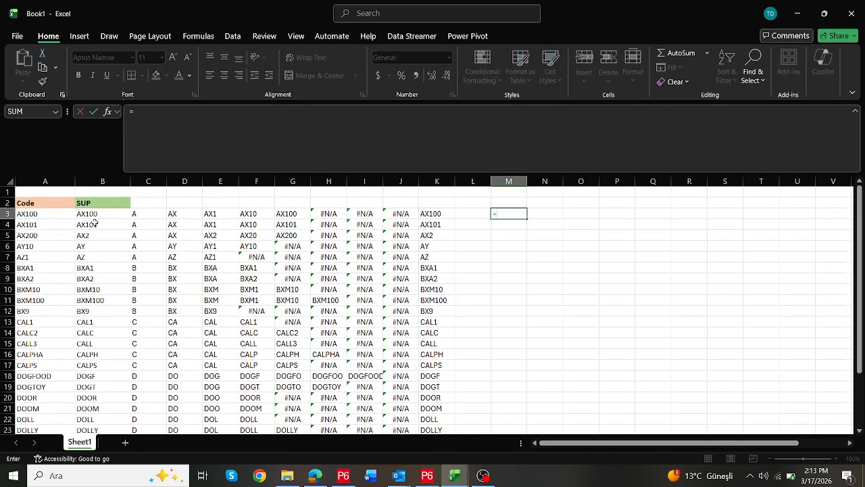
{"action": "left_click_drag", "start_coordinate": [95, 215], "coordinate": [100, 242]}
{"action": "key", "text": "ctrl+shift+Down"}
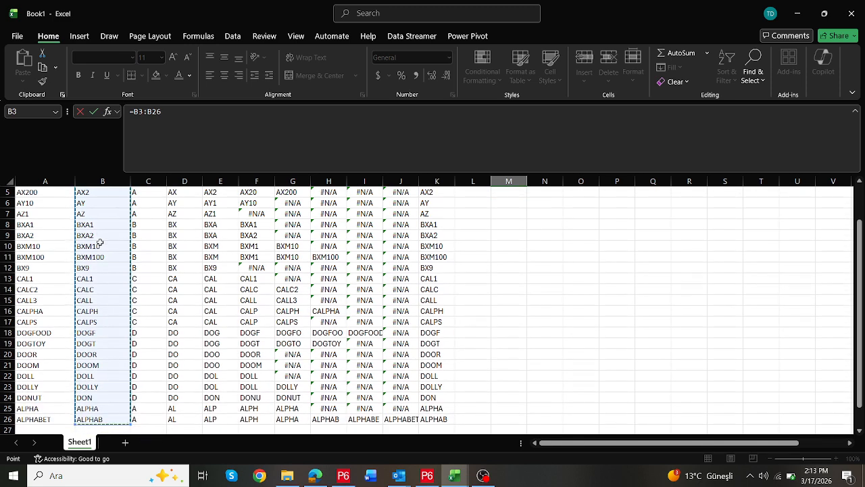
{"action": "type", "text": ")"}
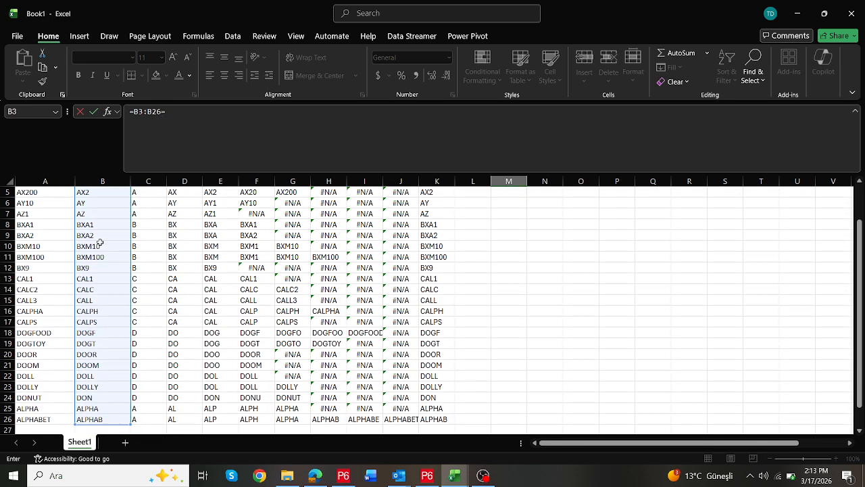
{"action": "left_click_drag", "start_coordinate": [431, 215], "coordinate": [443, 245]}
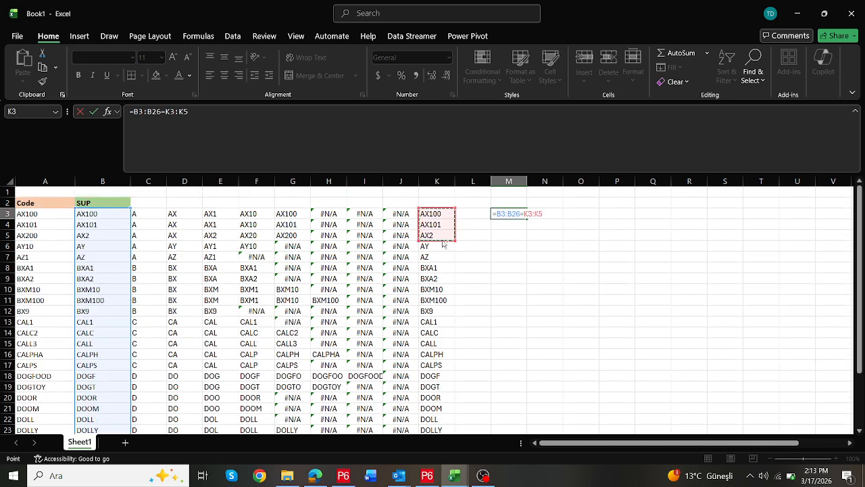
{"action": "key", "text": "ctrl+shift+Down"}
{"action": "key", "text": "Return"}
{"action": "scroll", "coordinate": [551, 296], "scroll_direction": "down", "scroll_amount": 4}
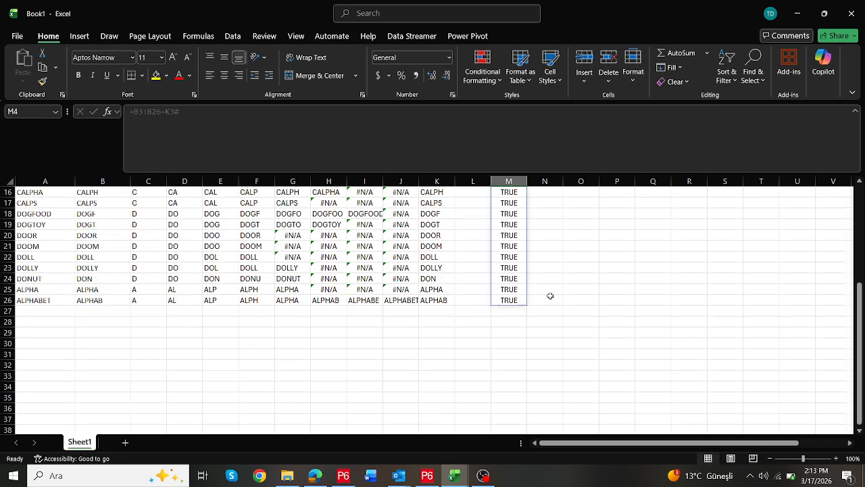
{"action": "scroll", "coordinate": [541, 290], "scroll_direction": "up", "scroll_amount": 5}
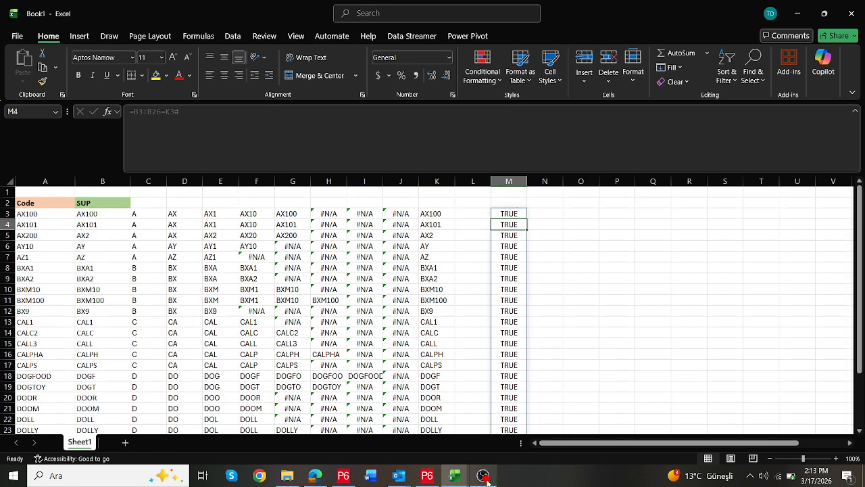